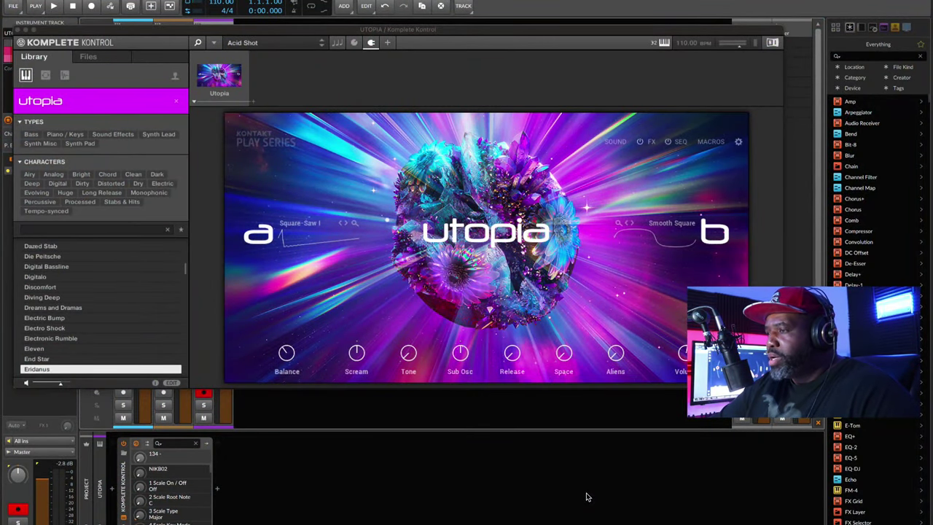
# Step: Load the Extrasolar preset of Utopia and open its sequencer page
pyautogui.press('Down')
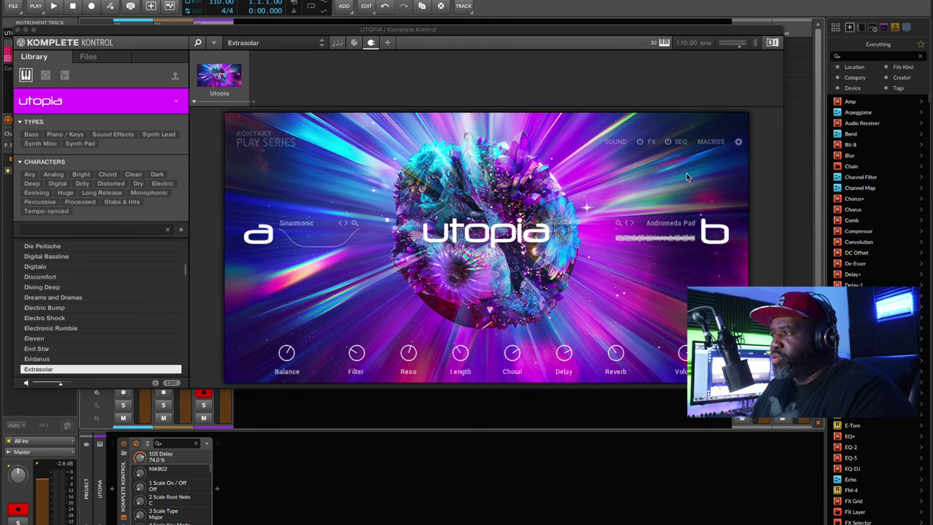
pyautogui.click(680, 143)
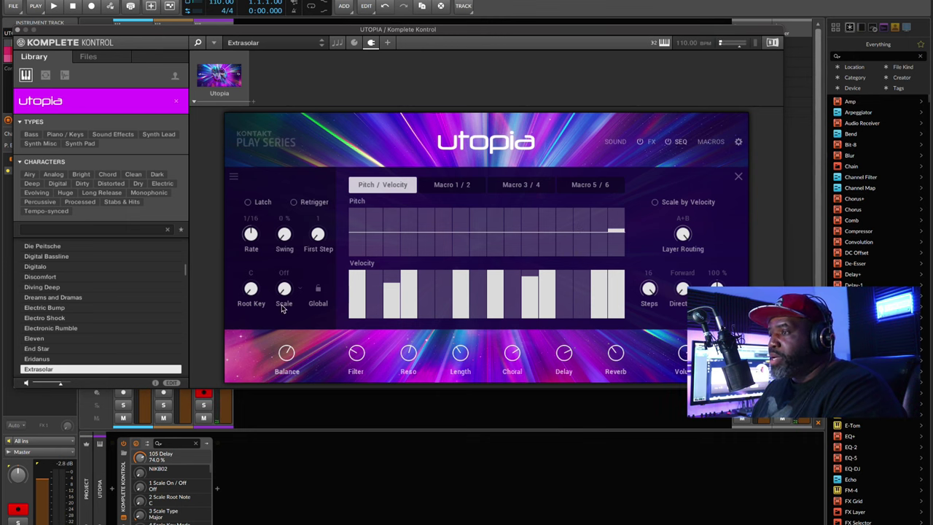
# Step: Set the sequencer's scale to Minor and its playback direction to Random
pyautogui.click(252, 289)
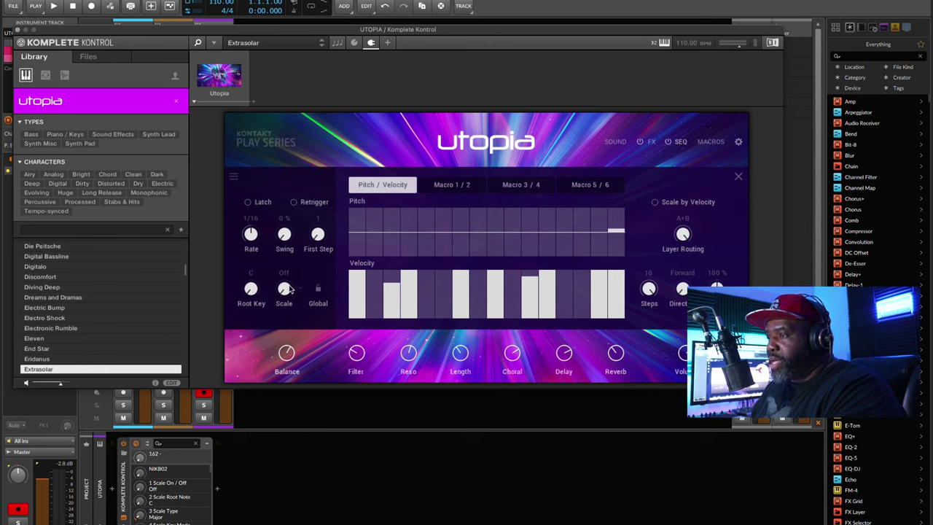
pyautogui.moveTo(287, 290); pyautogui.dragTo(286, 277)
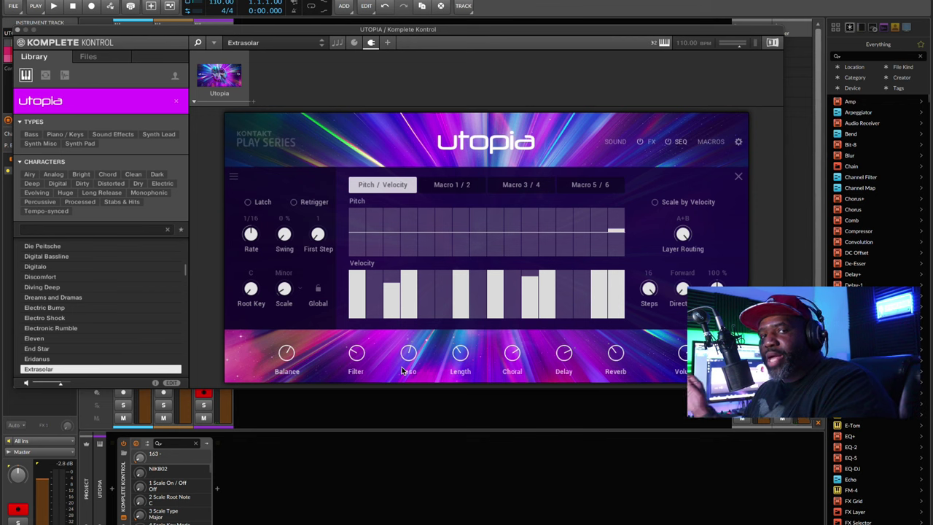
pyautogui.click(684, 289)
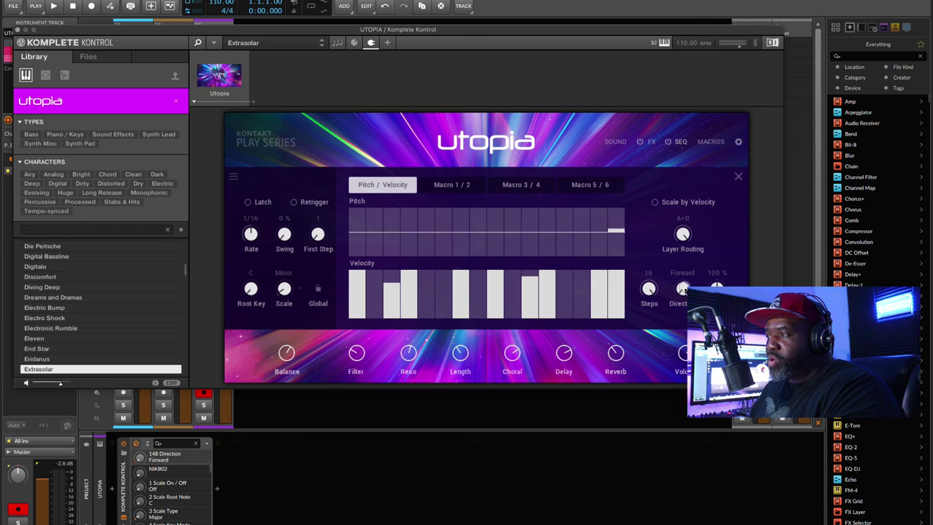
pyautogui.moveTo(684, 290); pyautogui.dragTo(682, 284)
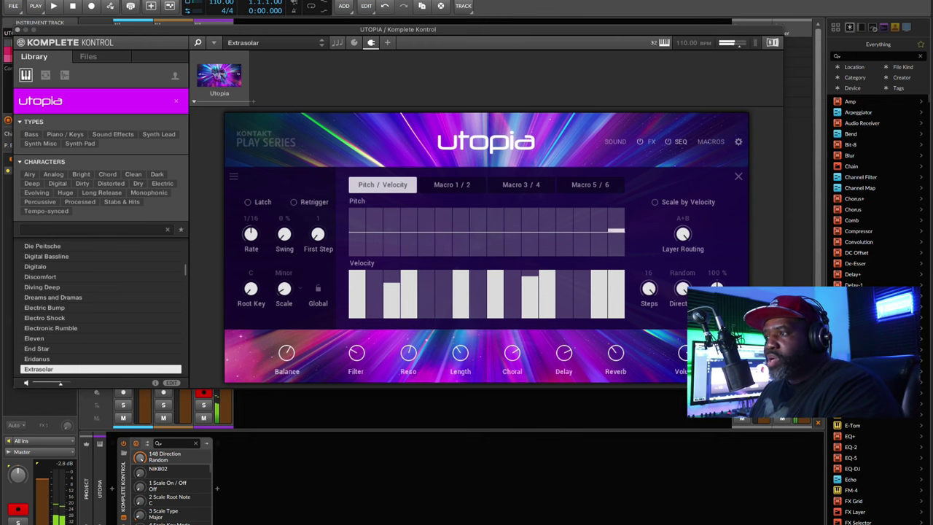
# Step: Draw a varied pitch pattern across the sequencer steps and raise all step velocities to near maximum
pyautogui.moveTo(367, 244)
pyautogui.mouseDown()
pyautogui.moveTo(383, 229)
pyautogui.moveTo(441, 233)
pyautogui.moveTo(463, 258)
pyautogui.moveTo(522, 226)
pyautogui.moveTo(496, 238)
pyautogui.moveTo(581, 248)
pyautogui.moveTo(584, 217)
pyautogui.moveTo(564, 217)
pyautogui.mouseUp()
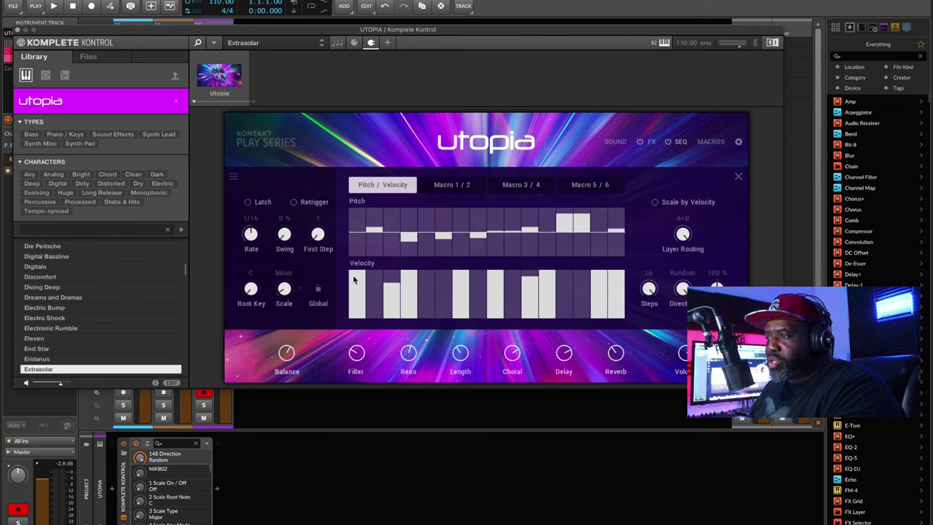
pyautogui.moveTo(372, 283); pyautogui.dragTo(373, 282)
pyautogui.moveTo(431, 296)
pyautogui.mouseDown()
pyautogui.moveTo(430, 287)
pyautogui.moveTo(576, 278)
pyautogui.moveTo(598, 294)
pyautogui.mouseUp()
pyautogui.moveTo(519, 285); pyautogui.dragTo(356, 278)
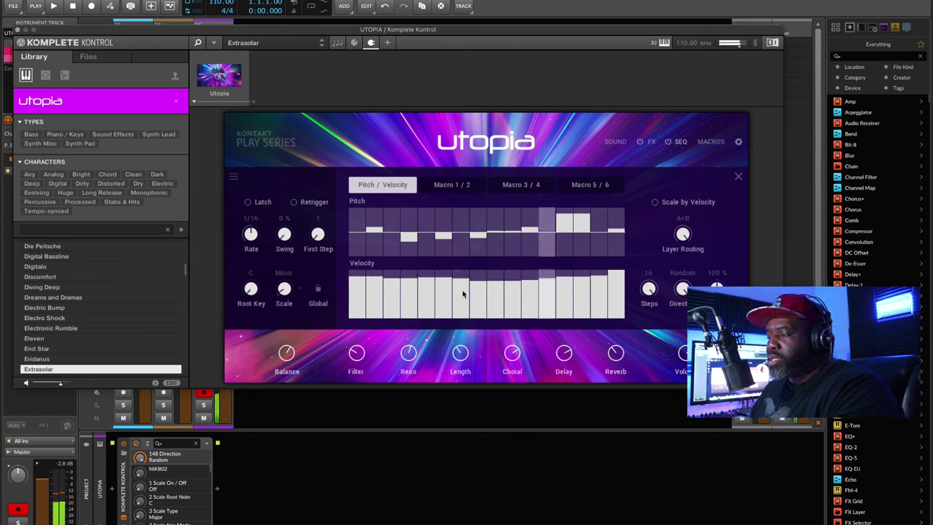
pyautogui.click(581, 219)
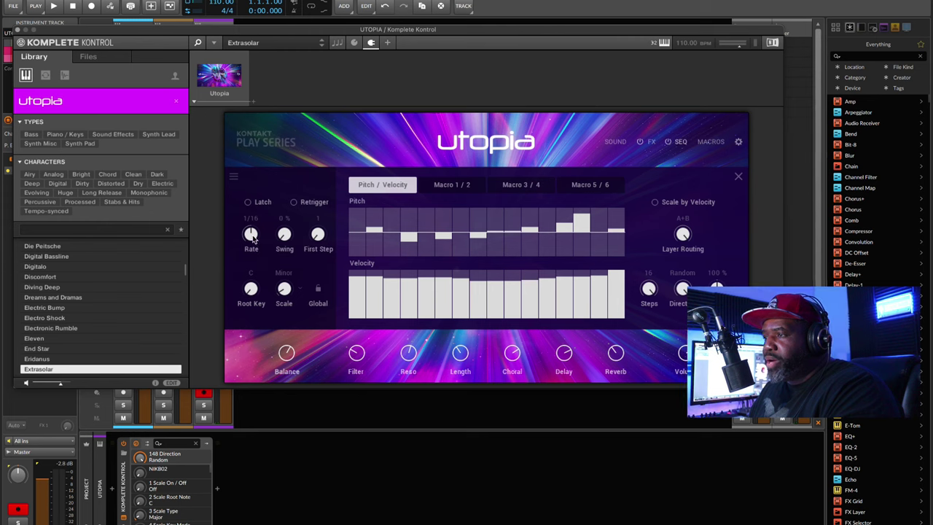
# Step: Set the sequencer's rate to 1/8 T, its direction to Forward and its first step to 1
pyautogui.moveTo(254, 241); pyautogui.dragTo(248, 290)
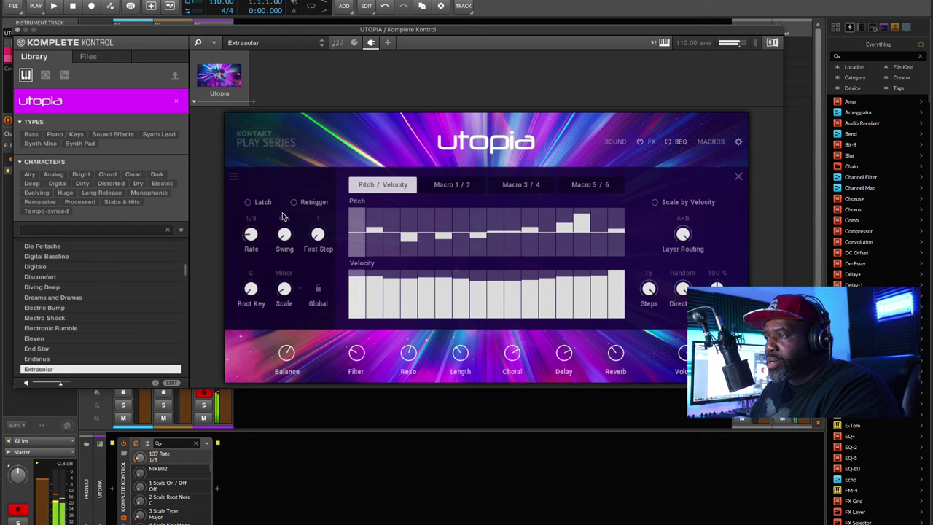
pyautogui.moveTo(252, 243); pyautogui.dragTo(252, 247)
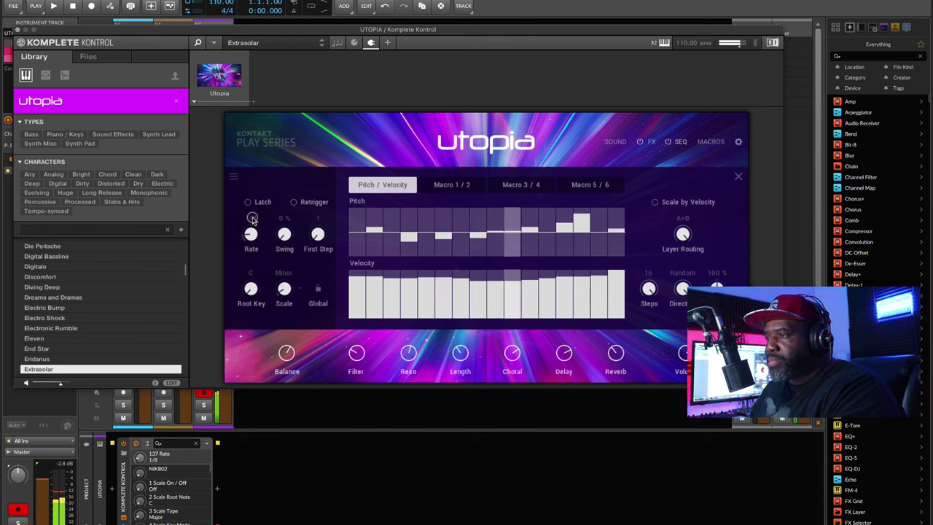
pyautogui.moveTo(251, 225); pyautogui.dragTo(251, 220)
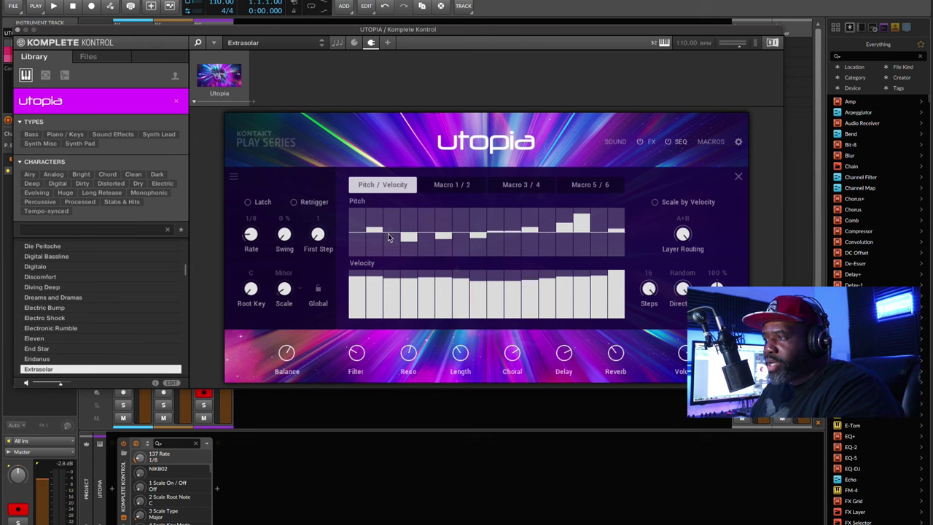
pyautogui.moveTo(681, 291); pyautogui.dragTo(677, 311)
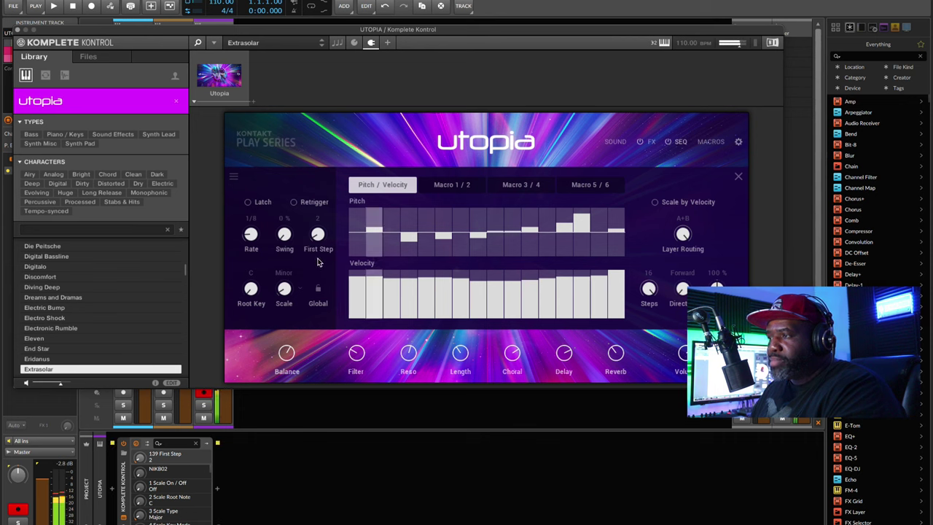
pyautogui.moveTo(319, 241); pyautogui.dragTo(318, 271)
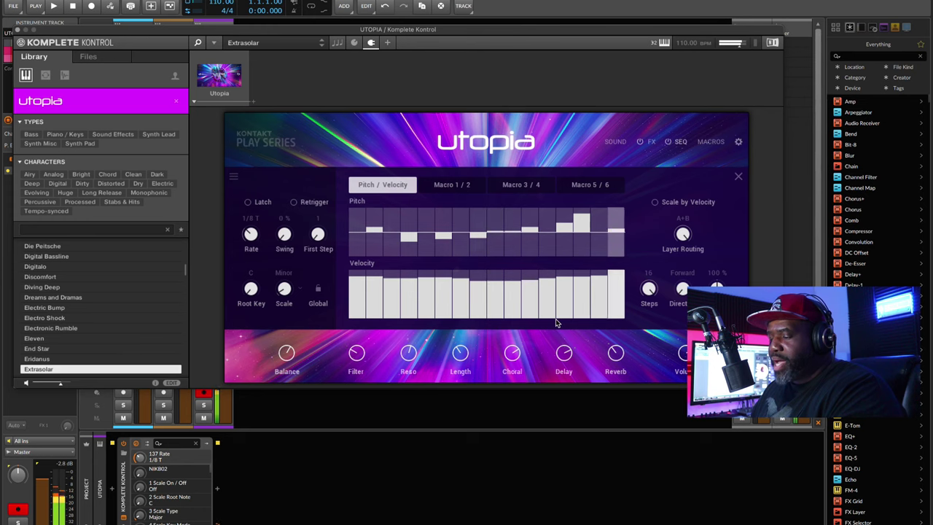
# Step: Close the Komplete Kontrol window and widen all three instrument tracks together in the clip launcher
pyautogui.click(19, 29)
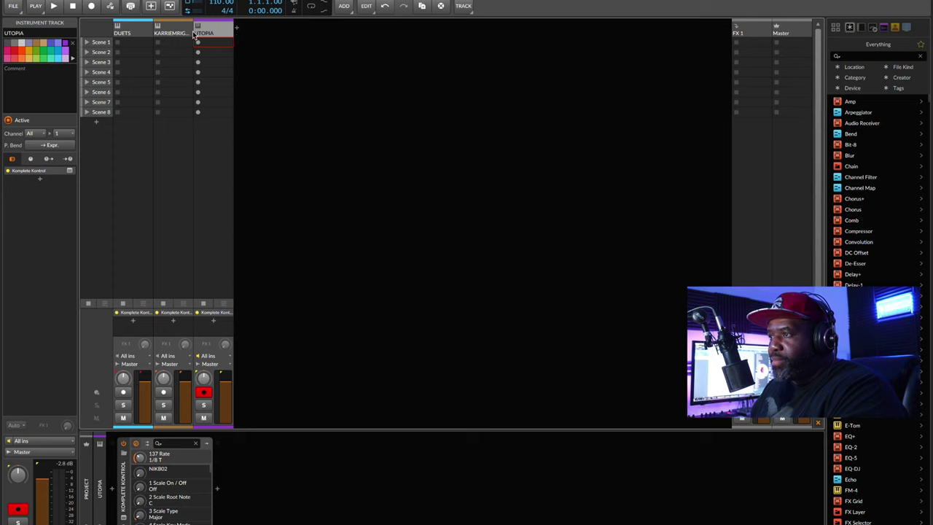
pyautogui.click(135, 37)
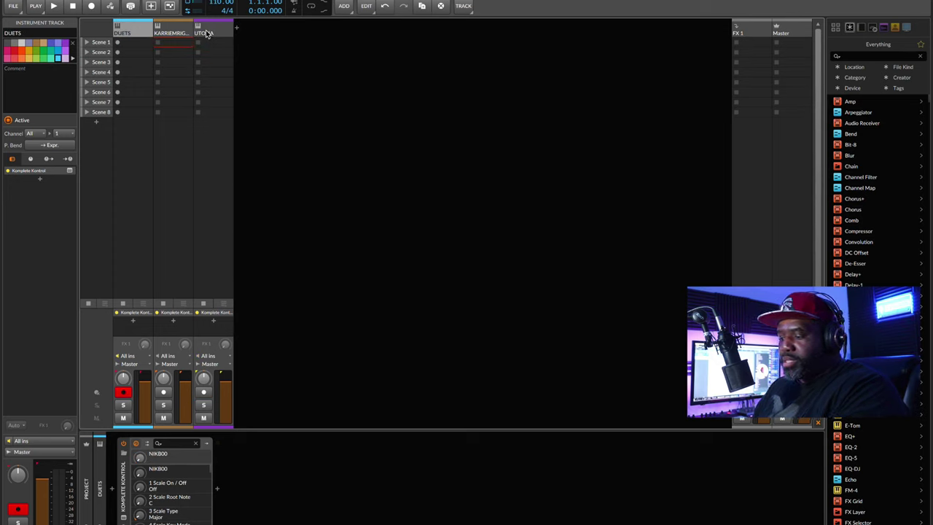
pyautogui.keyDown('shift'); pyautogui.click(206, 33); pyautogui.keyUp('shift')
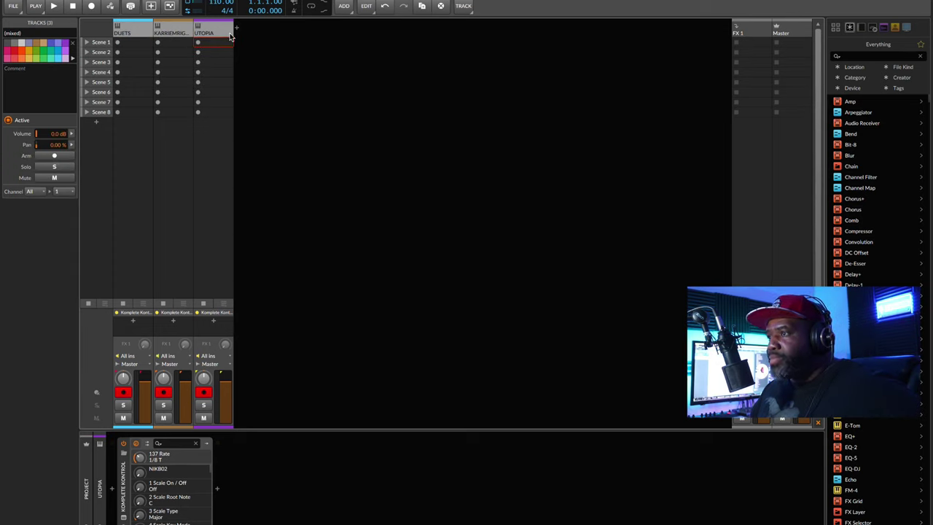
pyautogui.moveTo(232, 32); pyautogui.dragTo(269, 36)
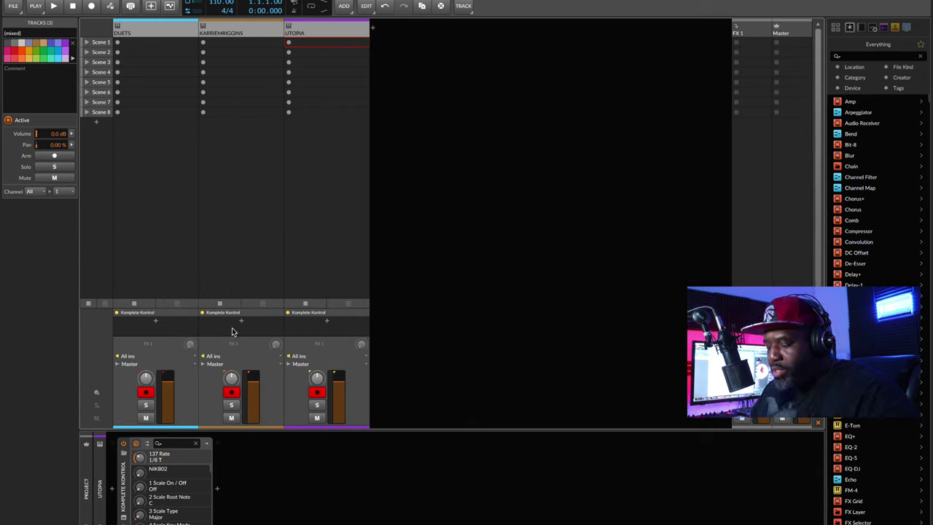
# Step: Arm only the UTOPIA track and record a held C3 note into its Scene 1 slot
pyautogui.click(316, 36)
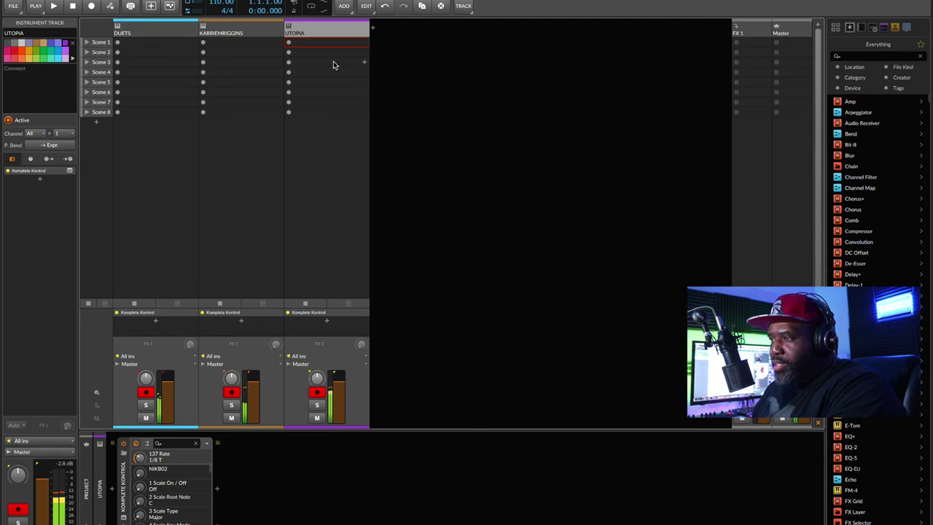
pyautogui.click(225, 44)
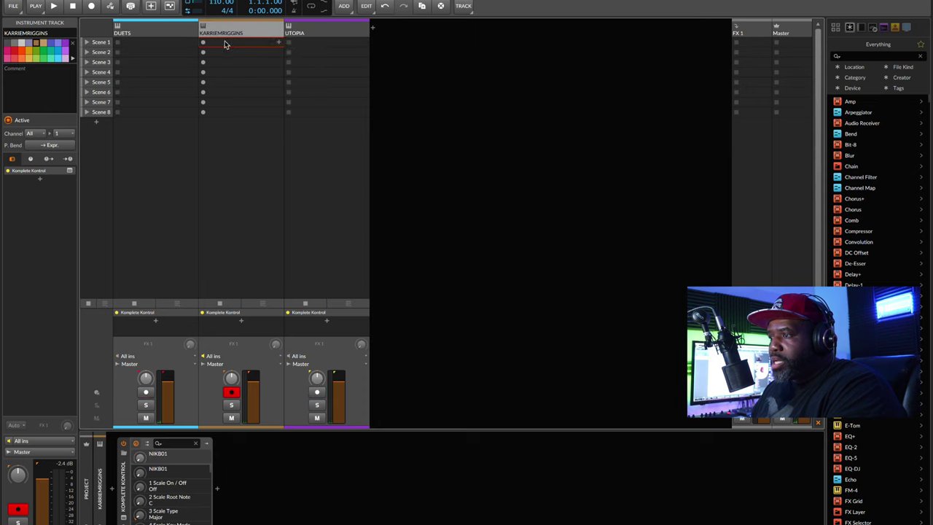
pyautogui.click(334, 41)
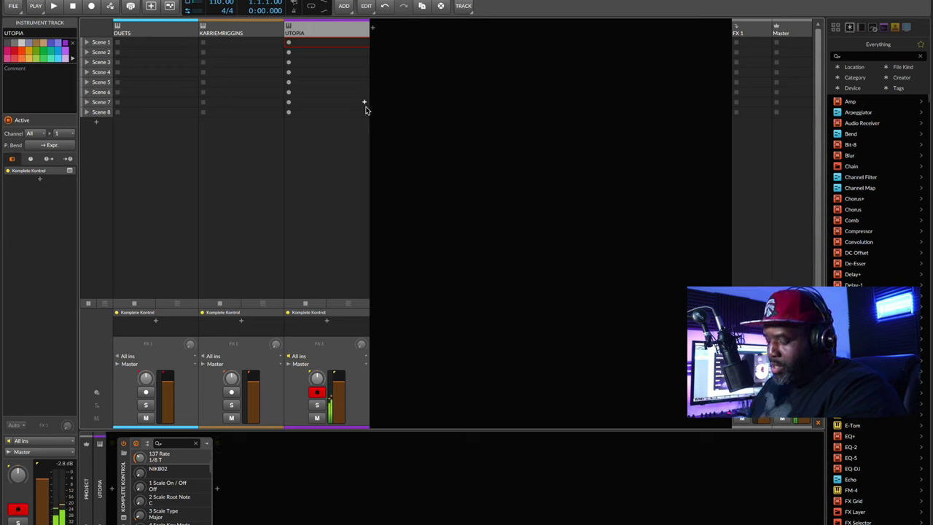
pyautogui.press('space')
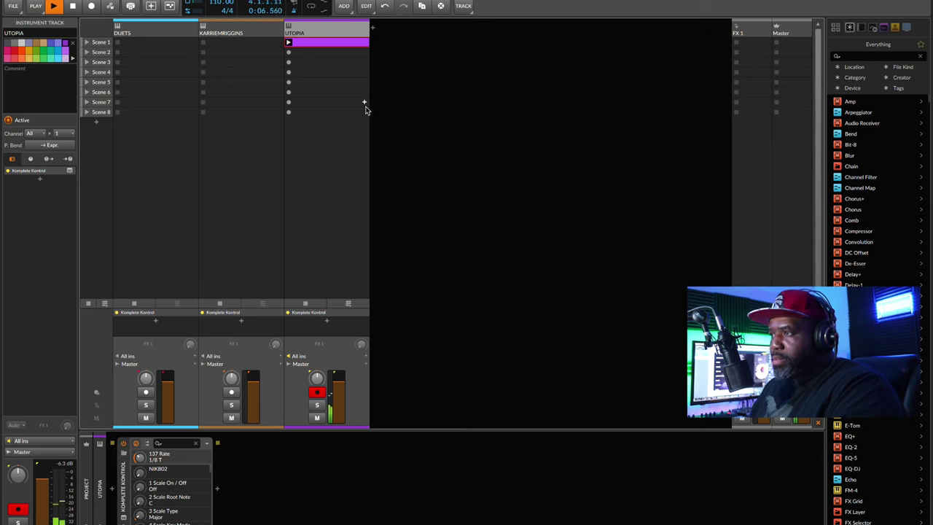
# Step: Open the recorded UTOPIA clip, extend its loop to 4 bars and stretch the C3 note to the same length
pyautogui.doubleClick(327, 43)
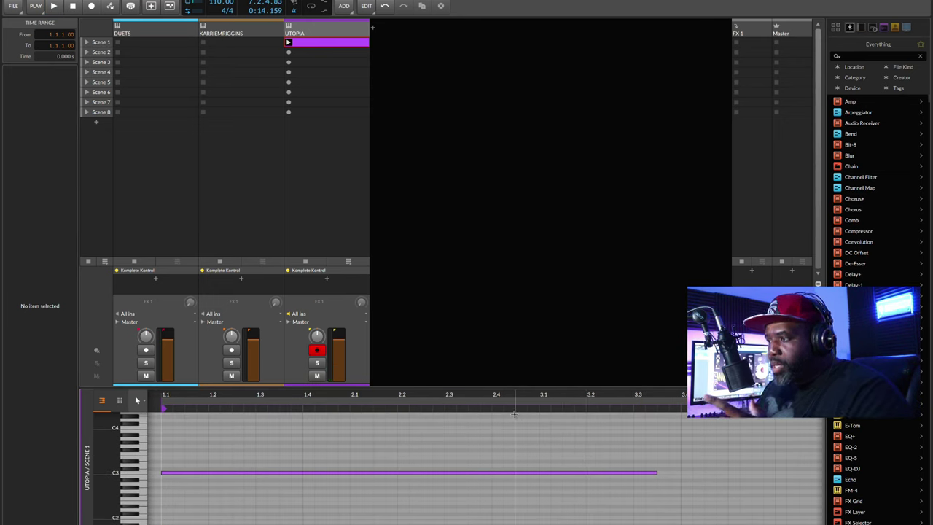
pyautogui.moveTo(509, 411); pyautogui.dragTo(510, 409)
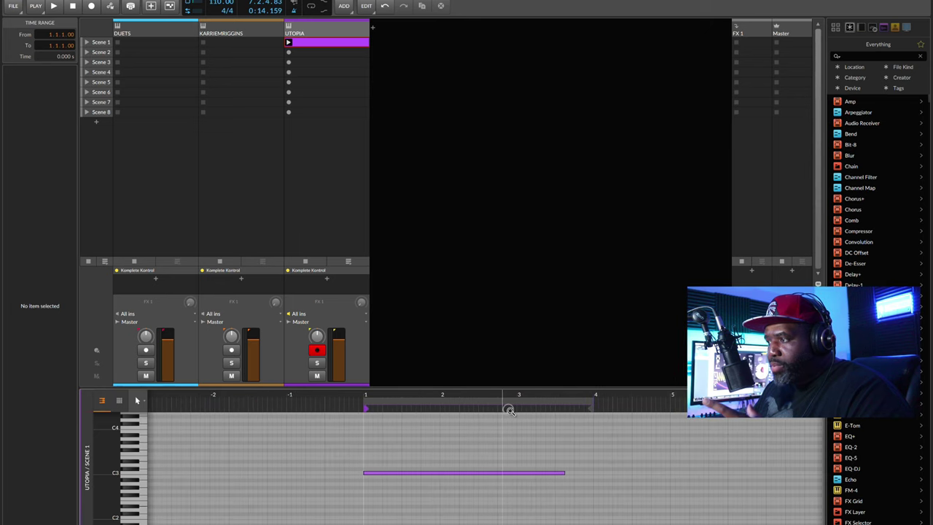
pyautogui.moveTo(596, 402); pyautogui.dragTo(660, 406)
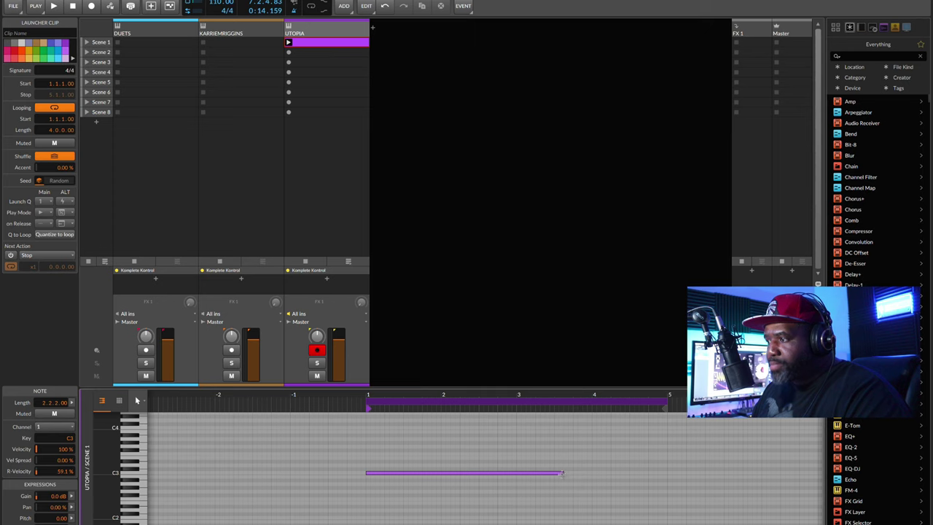
pyautogui.moveTo(562, 473); pyautogui.dragTo(668, 474)
# Step: Play the UTOPIA clip and reopen the track's Komplete Kontrol plug-in window
pyautogui.press('space')
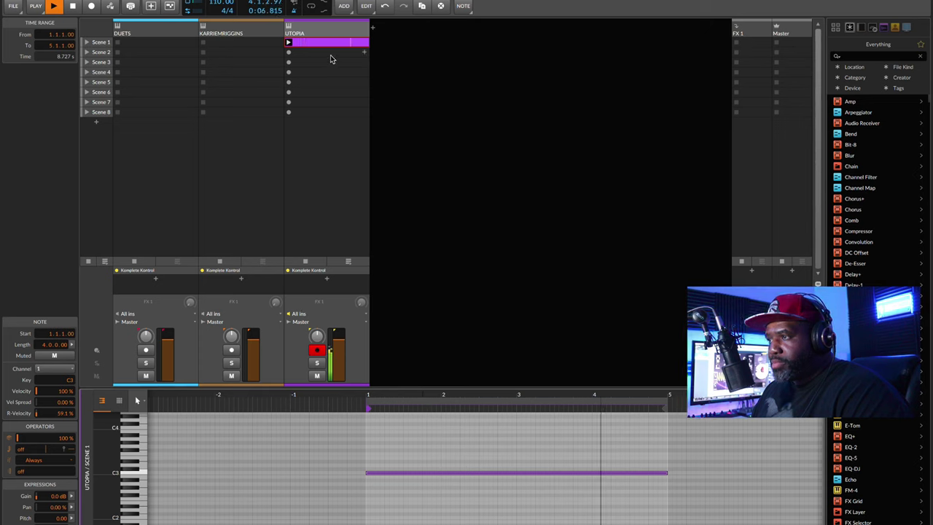
pyautogui.click(328, 31)
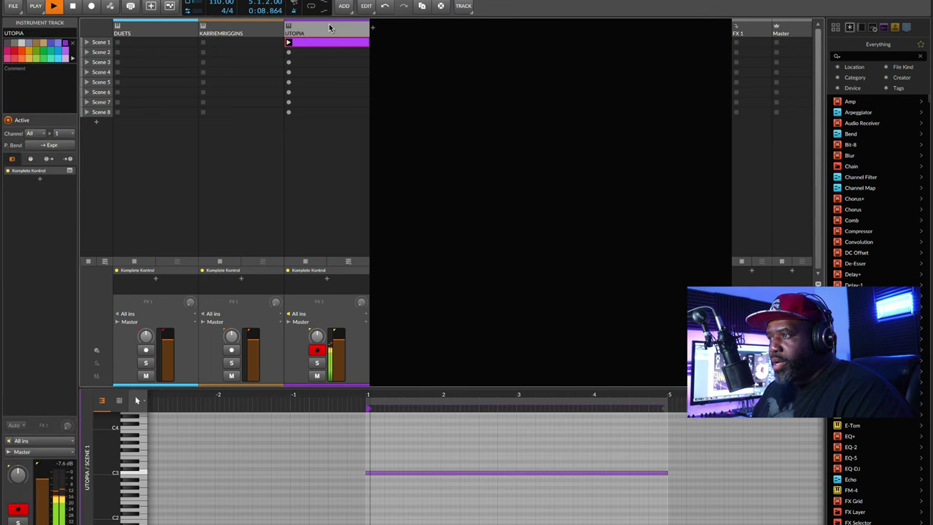
pyautogui.press('d')
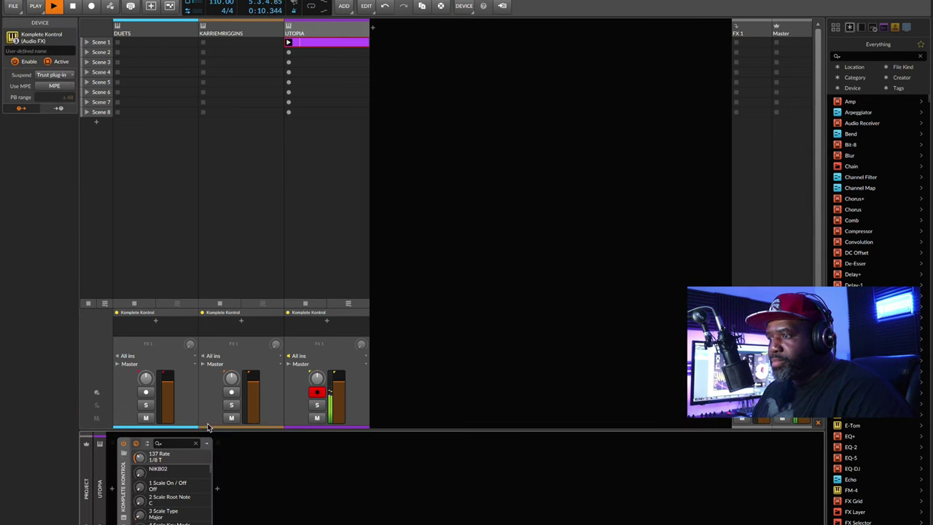
pyautogui.click(123, 518)
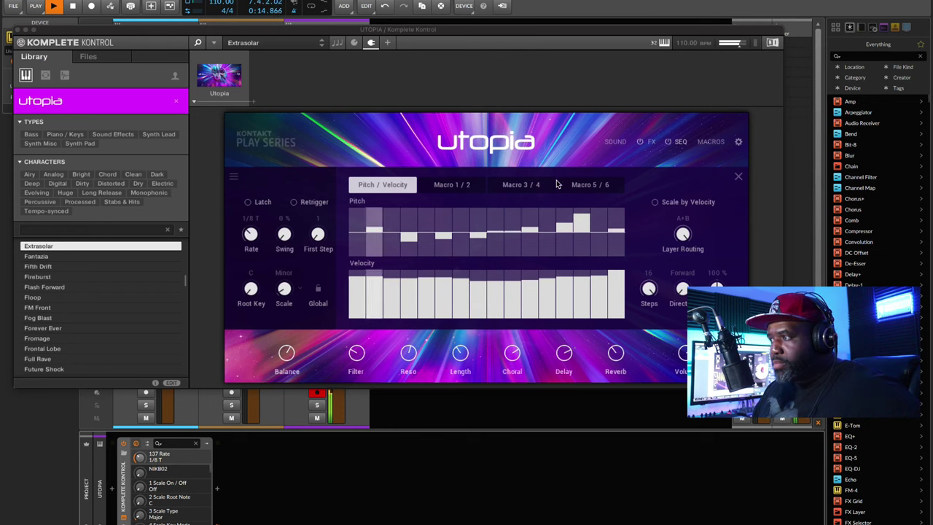
# Step: Restart playback and view Utopia's effects chain page
pyautogui.press('space')
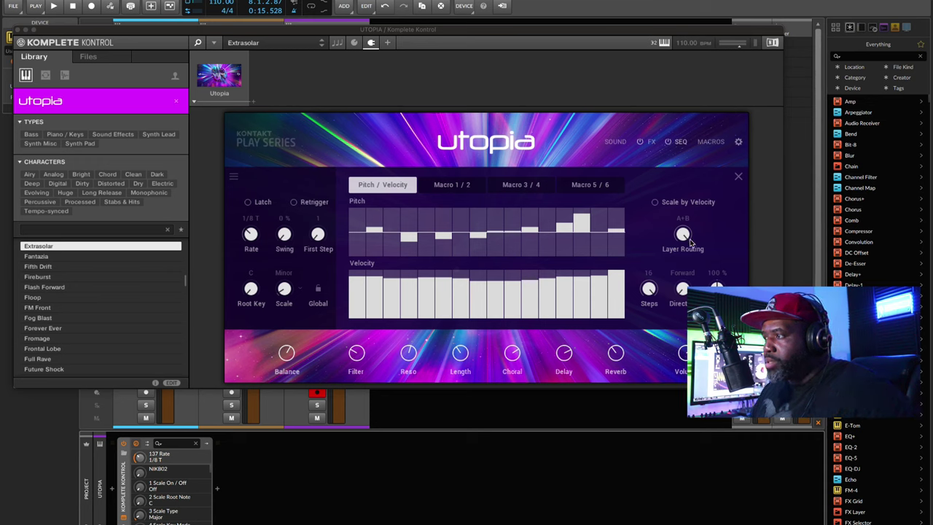
pyautogui.press('space')
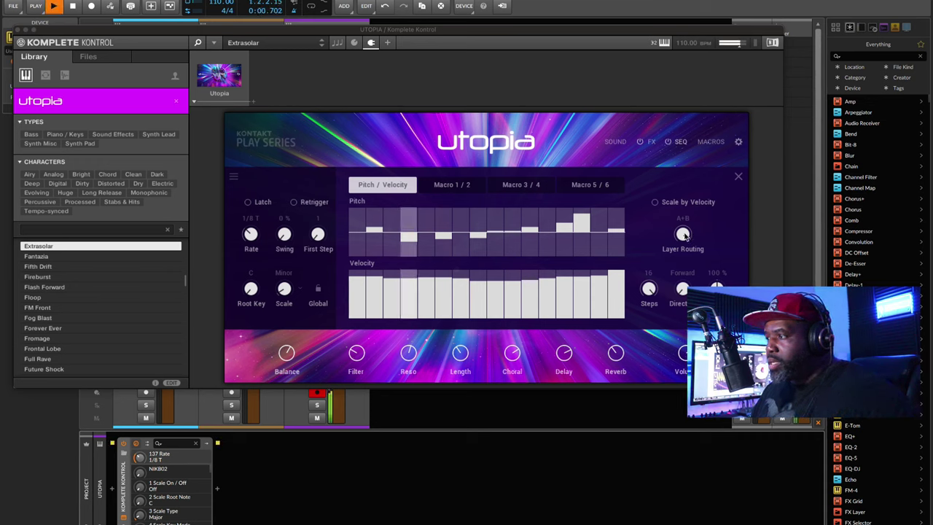
pyautogui.click(651, 142)
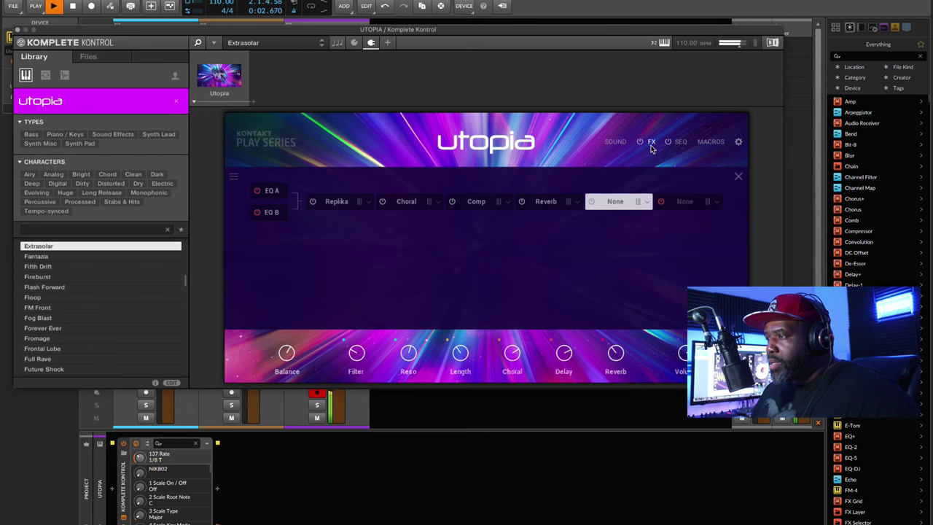
pyautogui.click(652, 144)
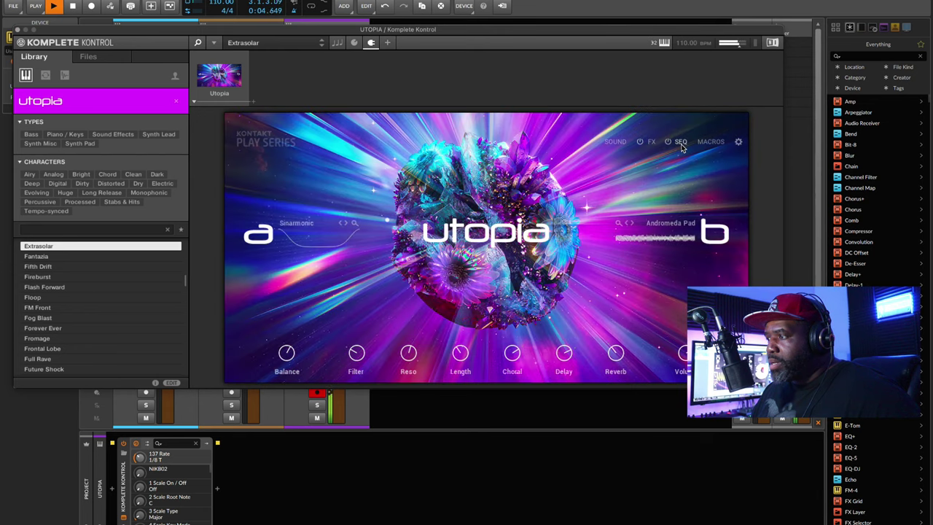
# Step: Open Utopia's sequencer page and raise the First Step setting to 4 while auditioning the pattern
pyautogui.click(680, 142)
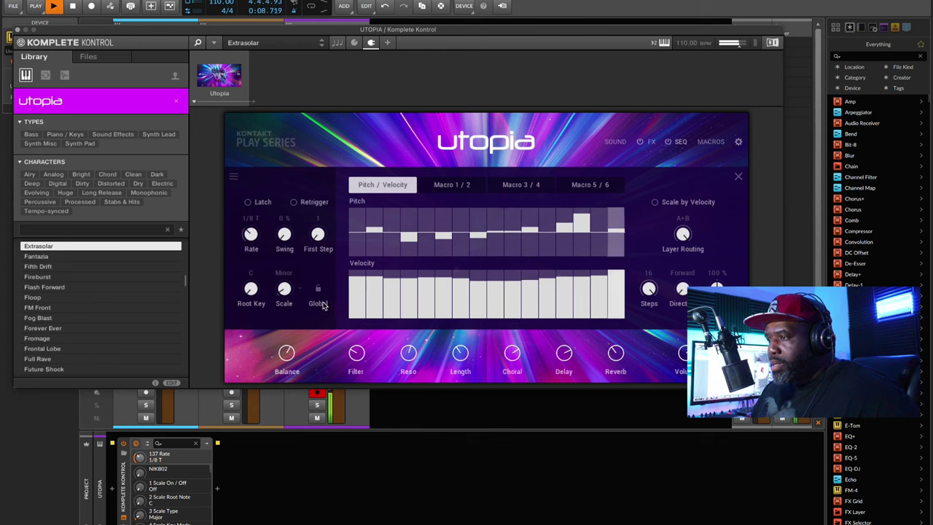
pyautogui.click(284, 239)
pyautogui.moveTo(284, 239)
pyautogui.mouseDown()
pyautogui.moveTo(283, 209)
pyautogui.moveTo(283, 241)
pyautogui.mouseUp()
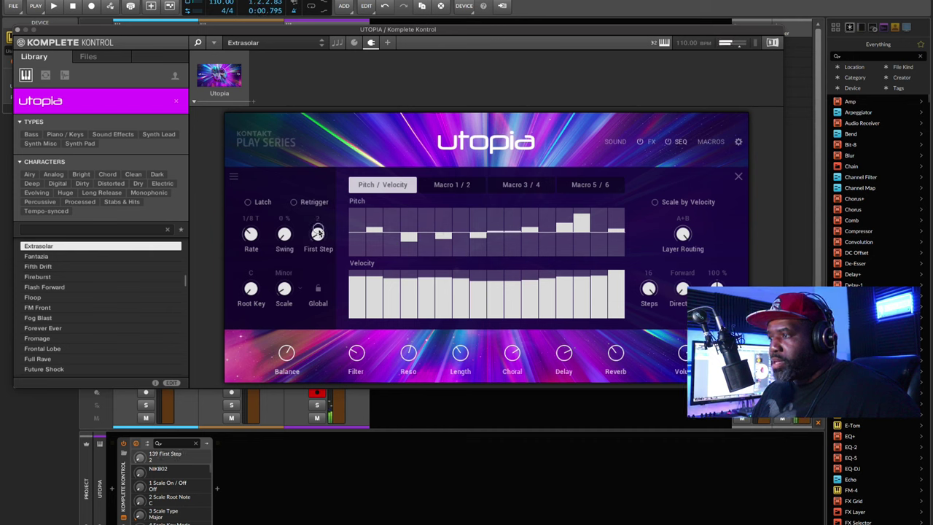
pyautogui.scroll(1, 317, 232)
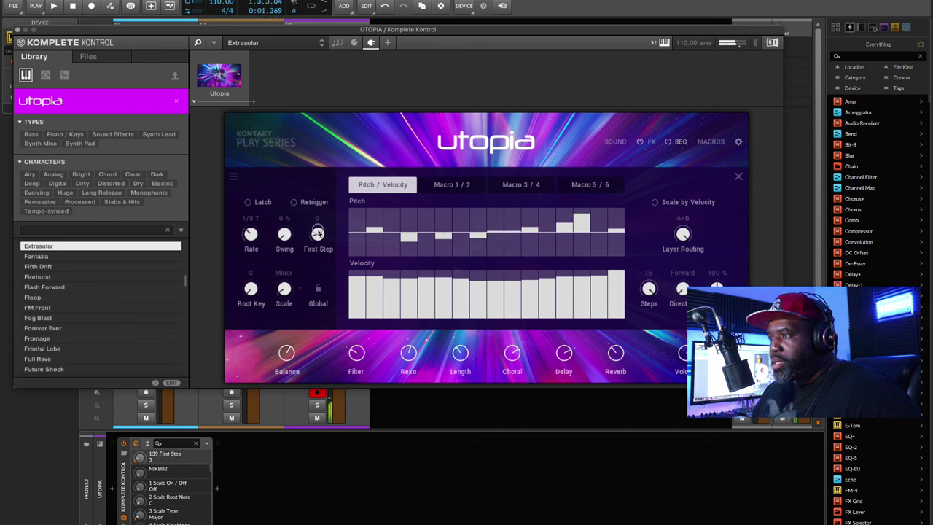
pyautogui.press('space')
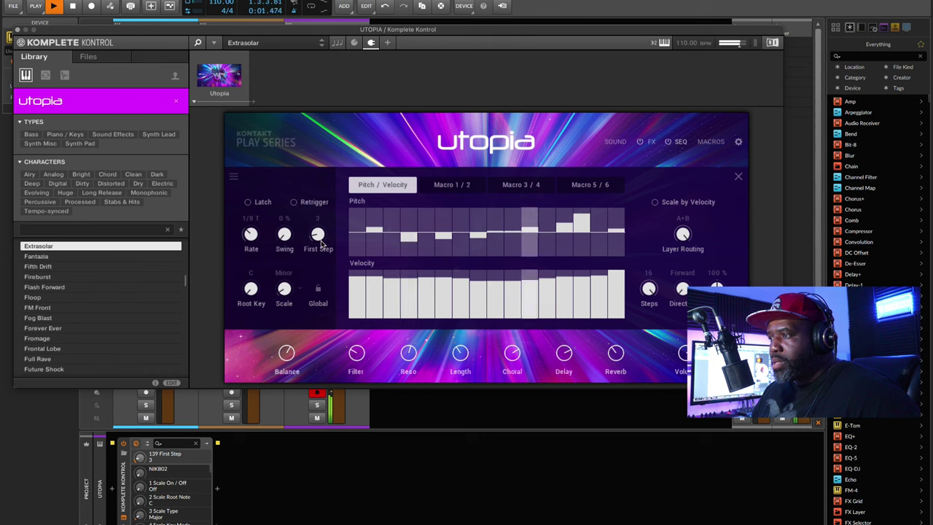
pyautogui.scroll(1, 317, 233)
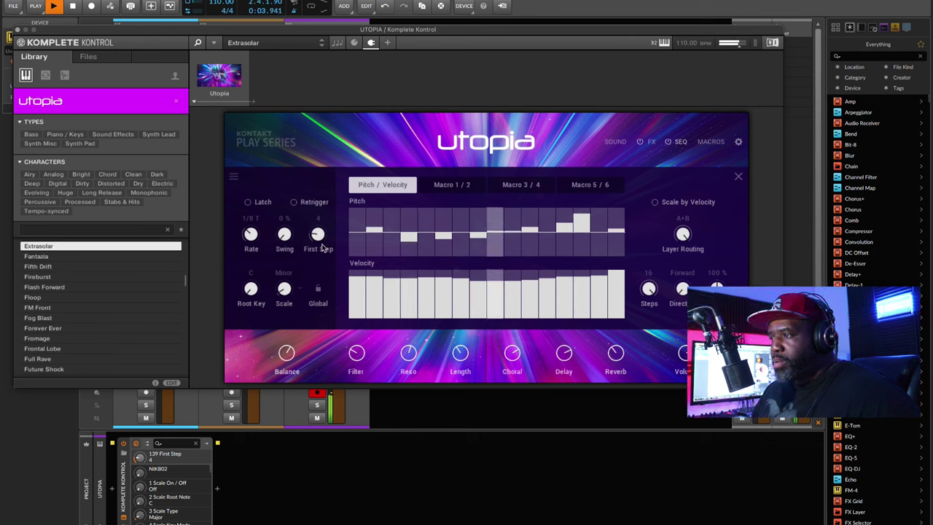
pyautogui.press('space')
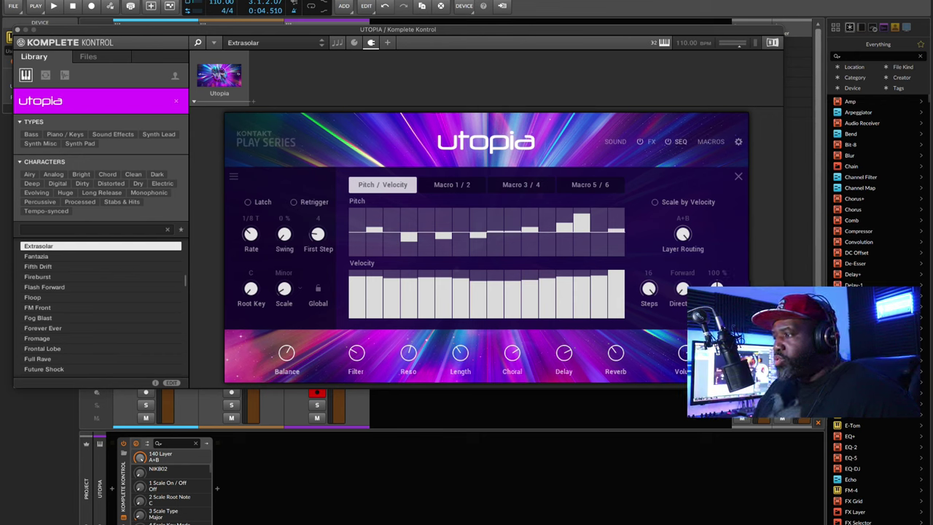
# Step: Shorten the sequence to 14 steps, audition it, and adjust the length to 15 steps
pyautogui.moveTo(651, 295); pyautogui.dragTo(651, 310)
pyautogui.press('space')
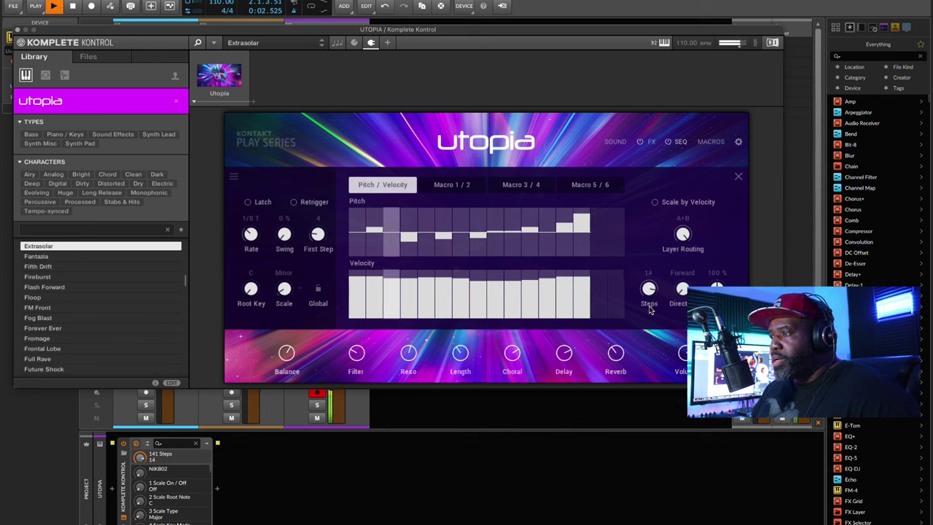
pyautogui.press('space')
pyautogui.moveTo(650, 290); pyautogui.dragTo(650, 287)
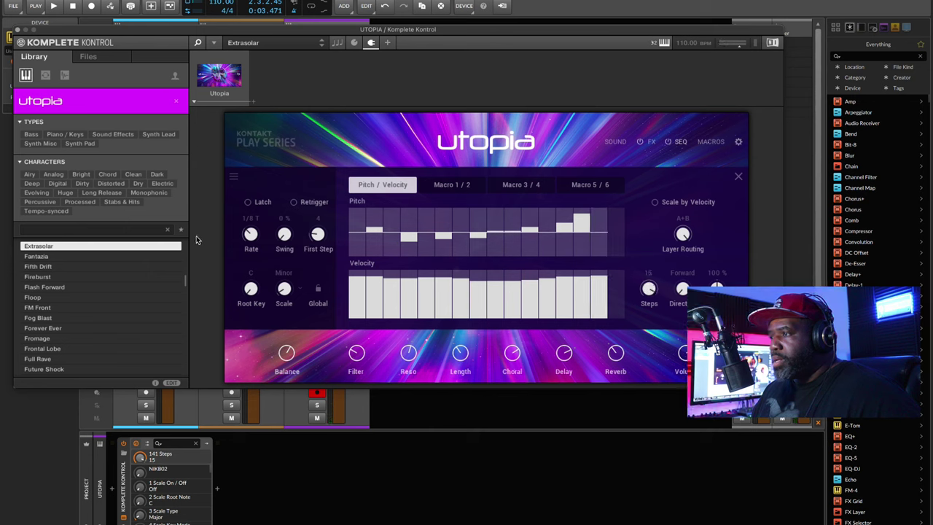
# Step: Set First Step to 1 and the sequence length to 16 steps, auditioning the pattern
pyautogui.moveTo(317, 241); pyautogui.dragTo(490, 318)
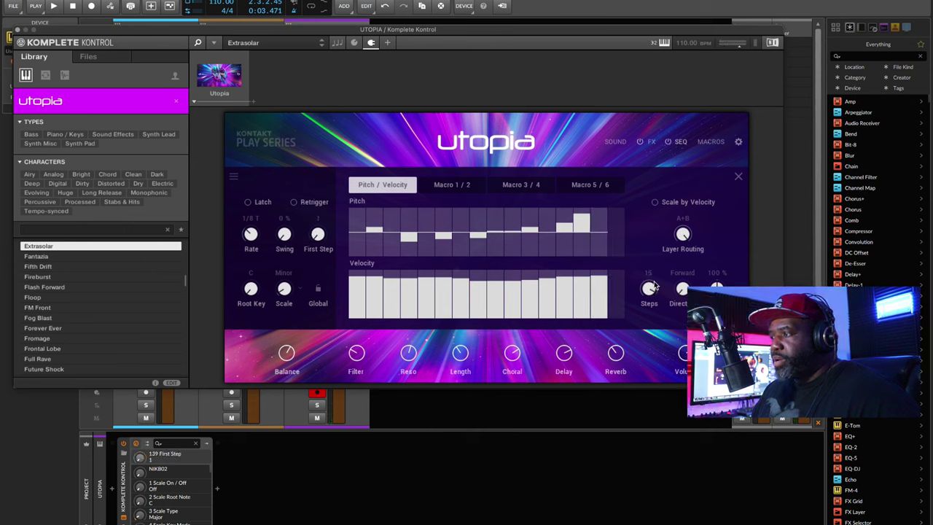
pyautogui.press('space')
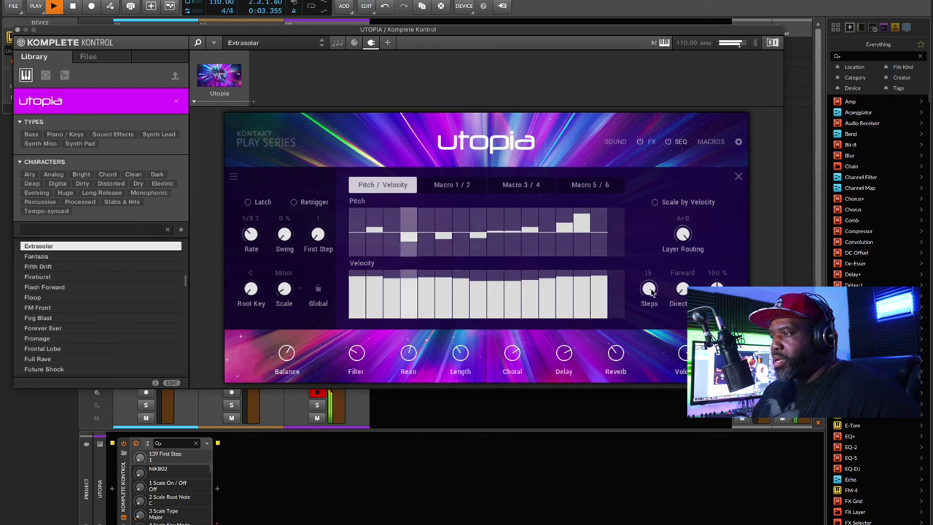
pyautogui.press('space')
pyautogui.moveTo(651, 291); pyautogui.dragTo(644, 272)
pyautogui.press('space')
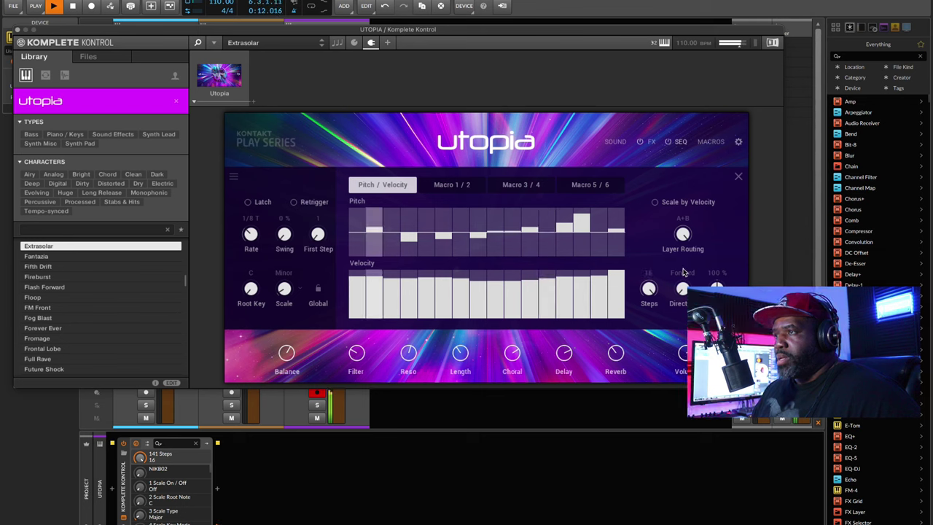
# Step: Look through Utopia's macros, sequencer and effects pages while the clip plays
pyautogui.click(233, 177)
pyautogui.click(234, 180)
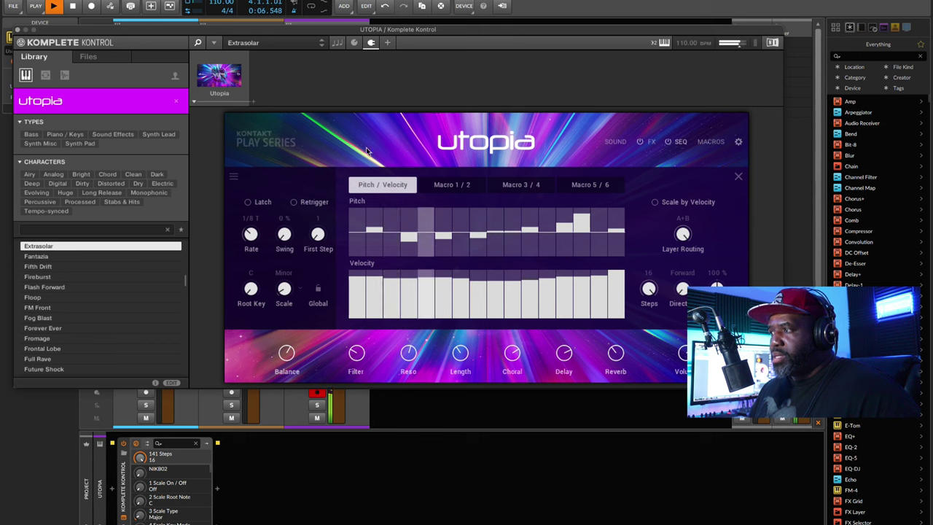
pyautogui.click(709, 143)
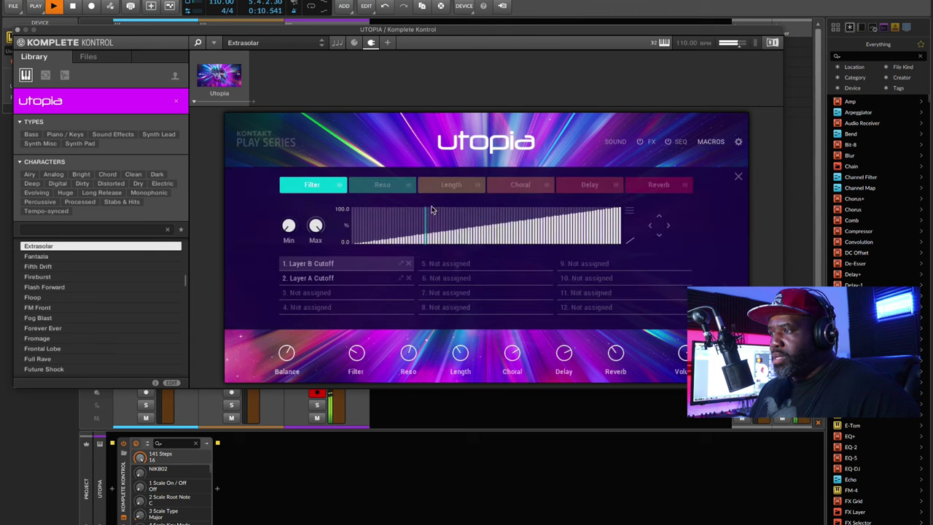
pyautogui.click(680, 142)
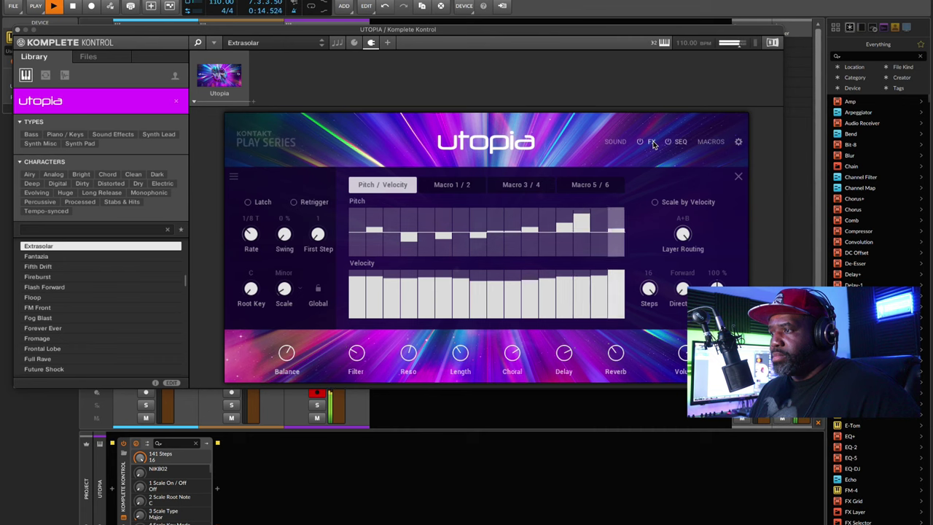
pyautogui.click(653, 142)
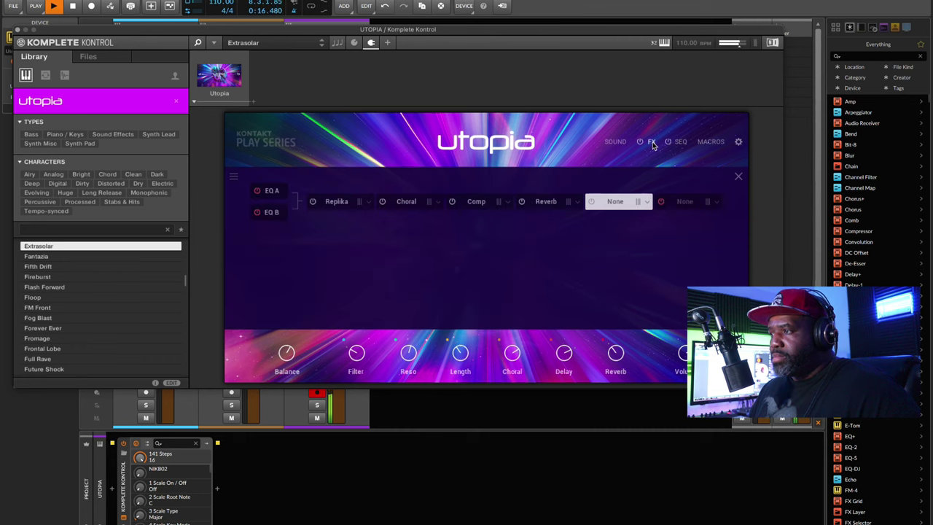
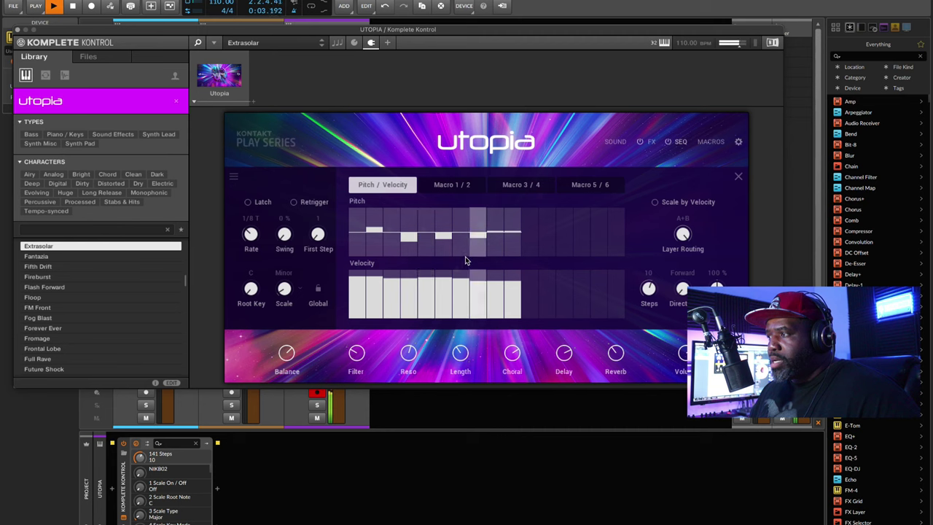
# Step: Stop playback, shorten the sequence to 9 steps and play it again
pyautogui.press('space')
pyautogui.moveTo(650, 295); pyautogui.dragTo(649, 288)
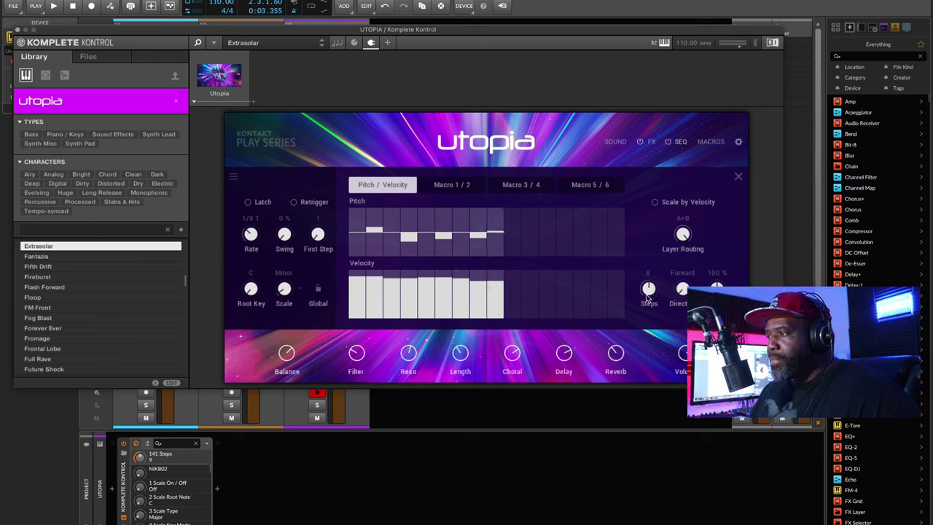
pyautogui.press('space')
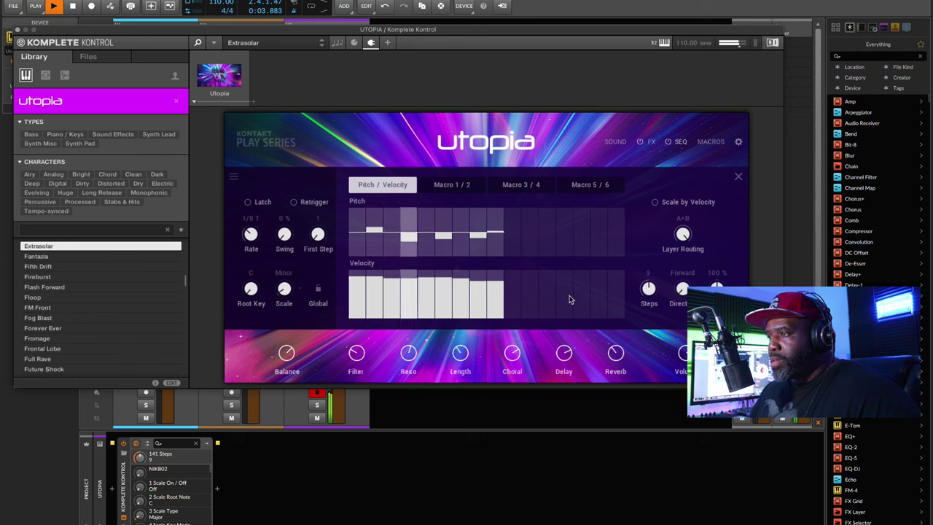
# Step: Redraw the pitch pattern during playback, raising steps 4 and 8 above the centre line and lowering step 9 below it
pyautogui.click(412, 223)
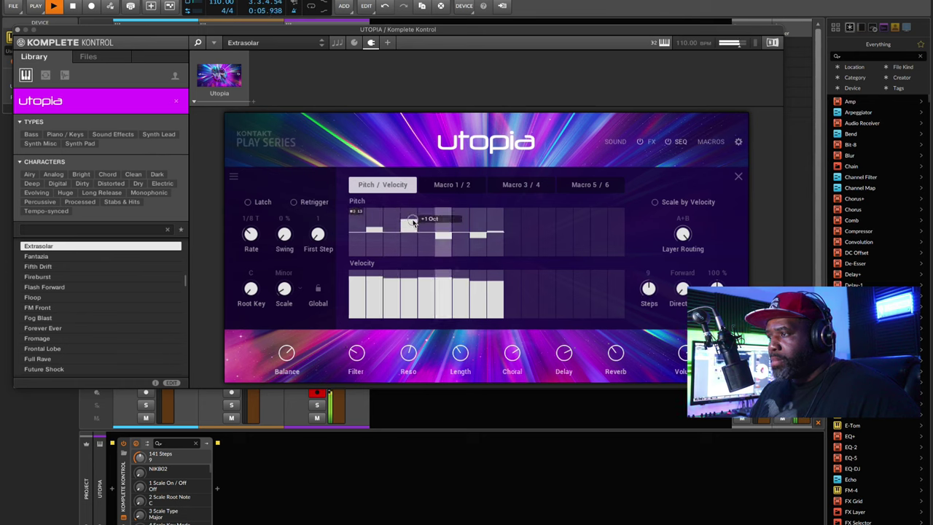
pyautogui.moveTo(412, 222)
pyautogui.mouseDown()
pyautogui.moveTo(410, 239)
pyautogui.moveTo(427, 245)
pyautogui.moveTo(495, 237)
pyautogui.mouseUp()
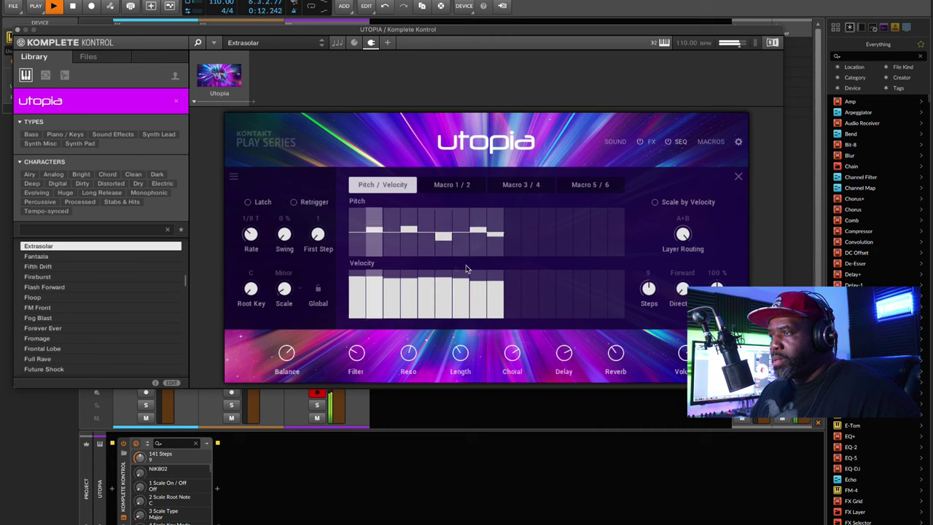
pyautogui.press('space')
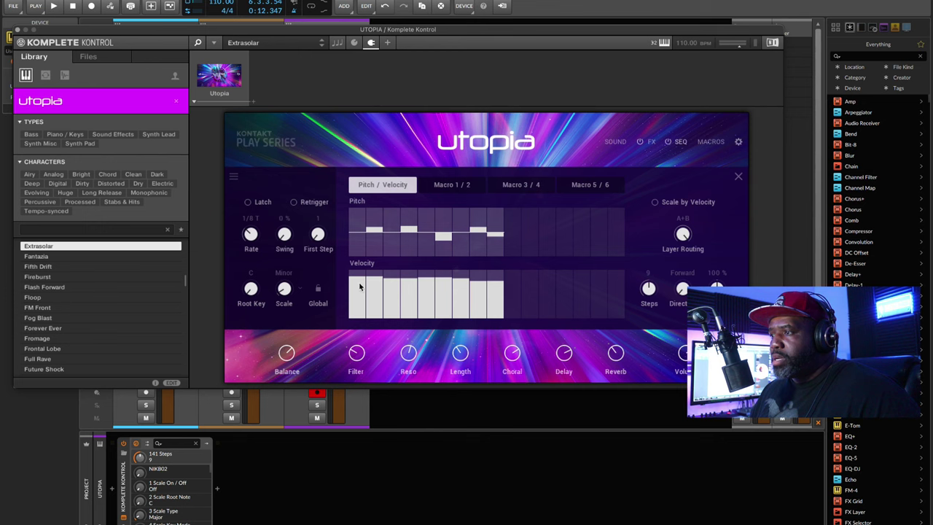
# Step: Set the sequence length to 16 steps, close the sequencer page and move the plug-in window clear of the clip slots
pyautogui.moveTo(648, 290); pyautogui.dragTo(638, 182)
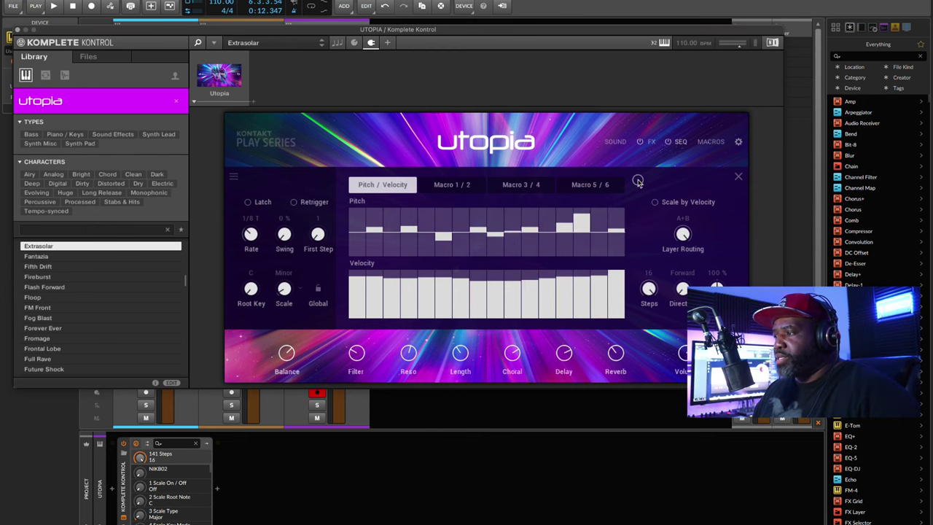
pyautogui.click(737, 177)
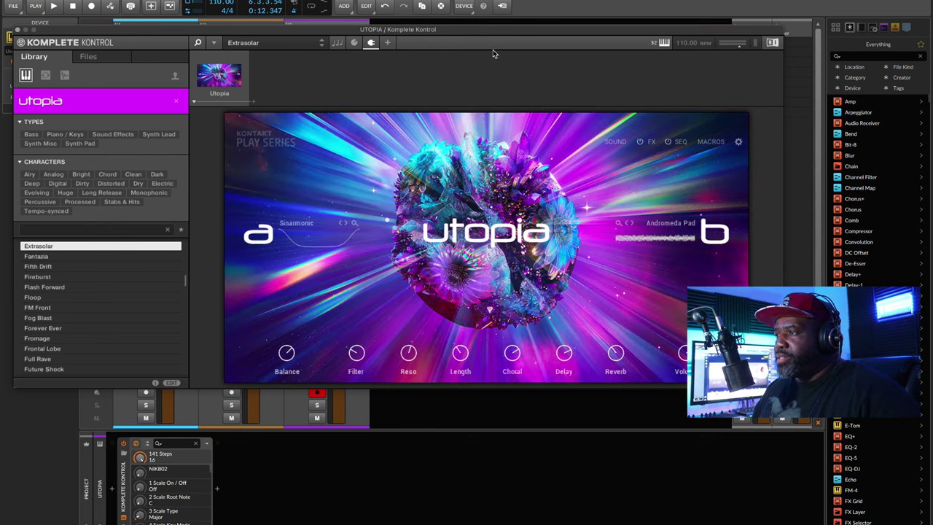
pyautogui.moveTo(470, 31); pyautogui.dragTo(522, 114)
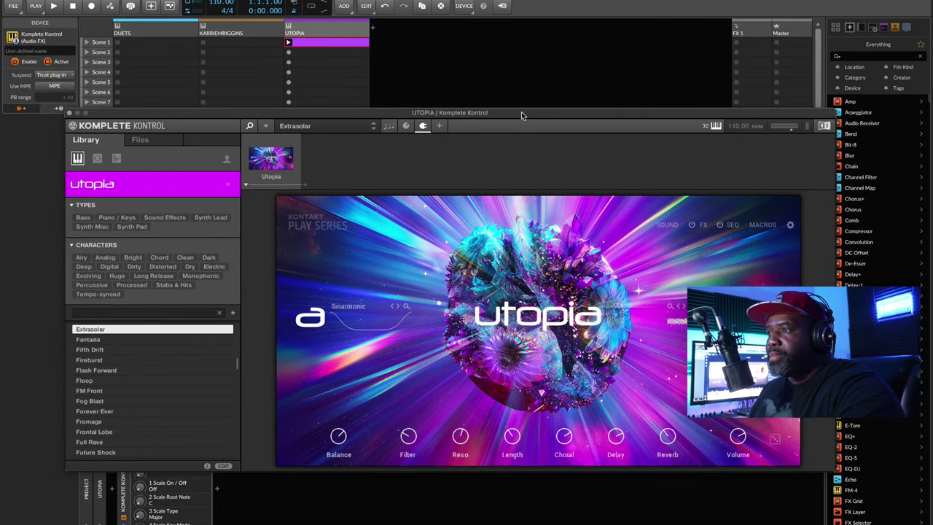
# Step: Close the plug-in window and examine the UTOPIA track's Scene 1 clip in the note editor while playing it
pyautogui.press('space')
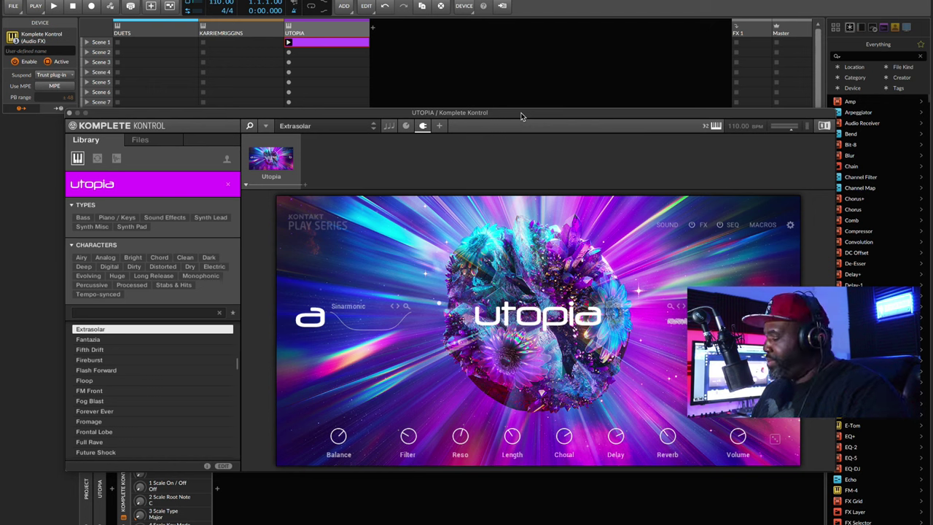
pyautogui.press('space')
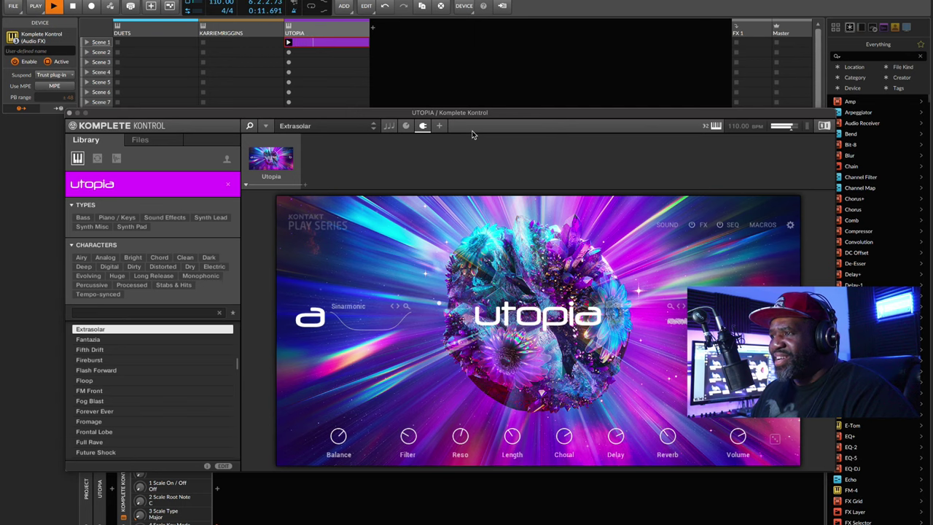
pyautogui.click(70, 113)
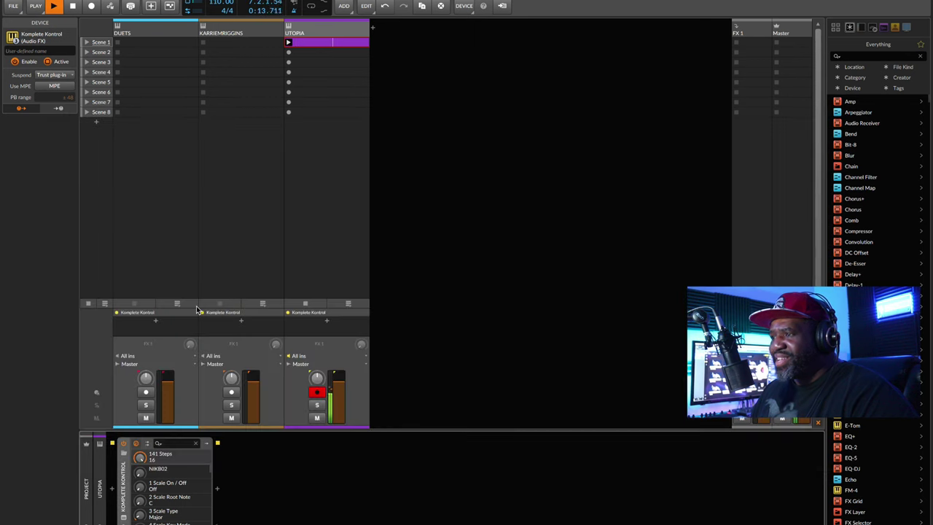
pyautogui.doubleClick(333, 43)
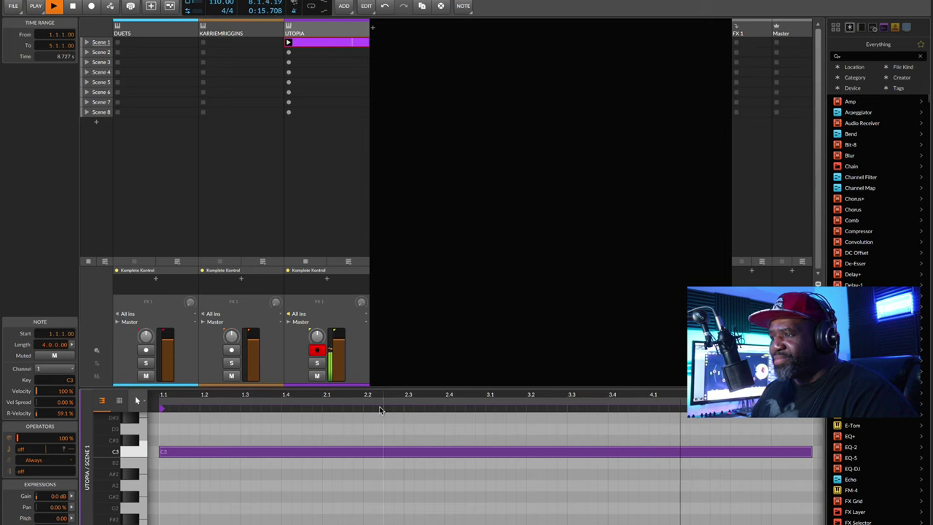
pyautogui.scroll(2, 378, 406)
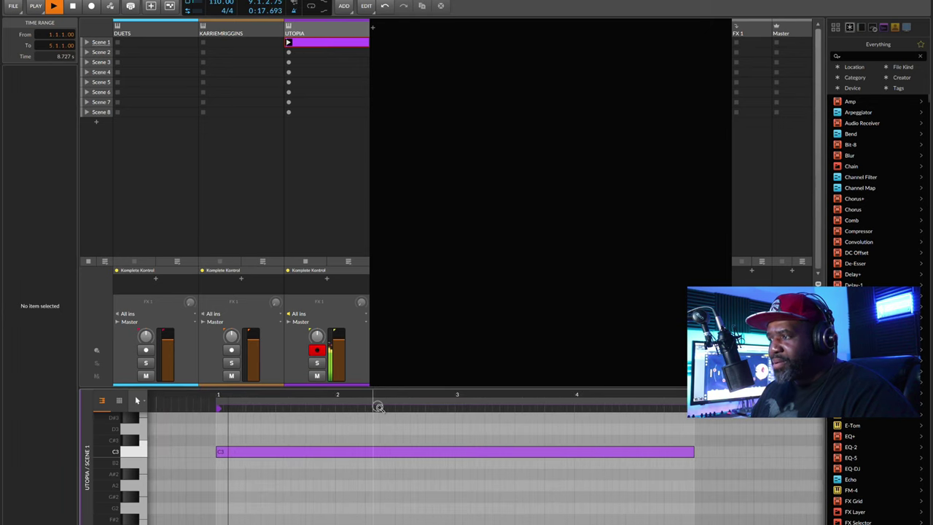
pyautogui.press('space')
pyautogui.press('space')
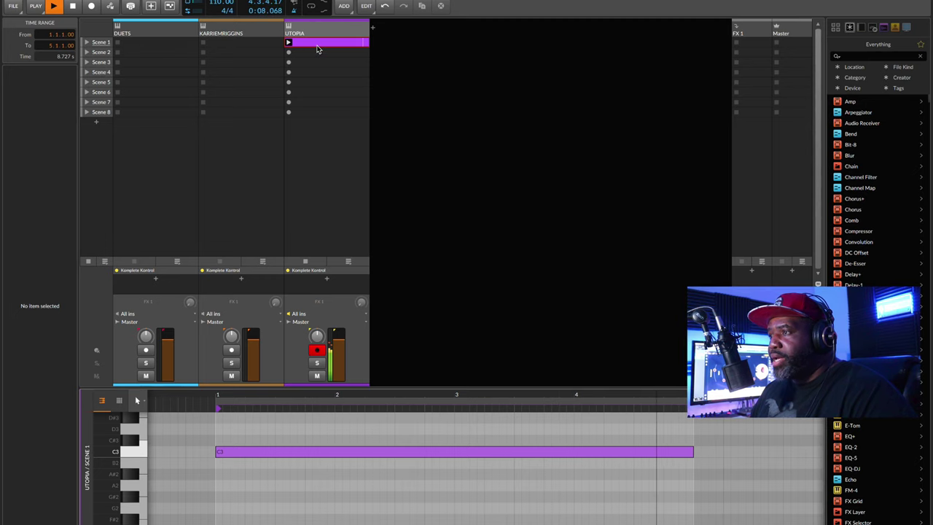
# Step: Reopen the UTOPIA track's Komplete Kontrol plug-in window and show Utopia's sequencer page
pyautogui.press('d')
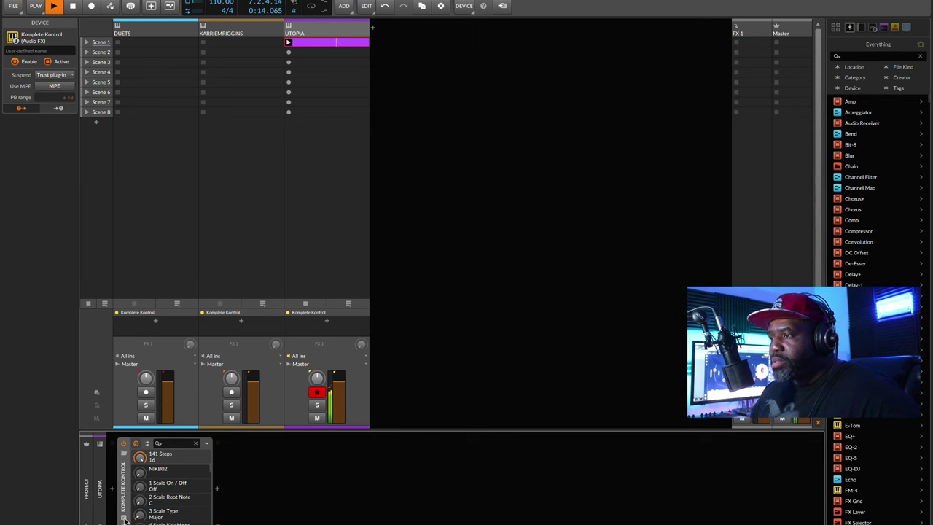
pyautogui.click(124, 518)
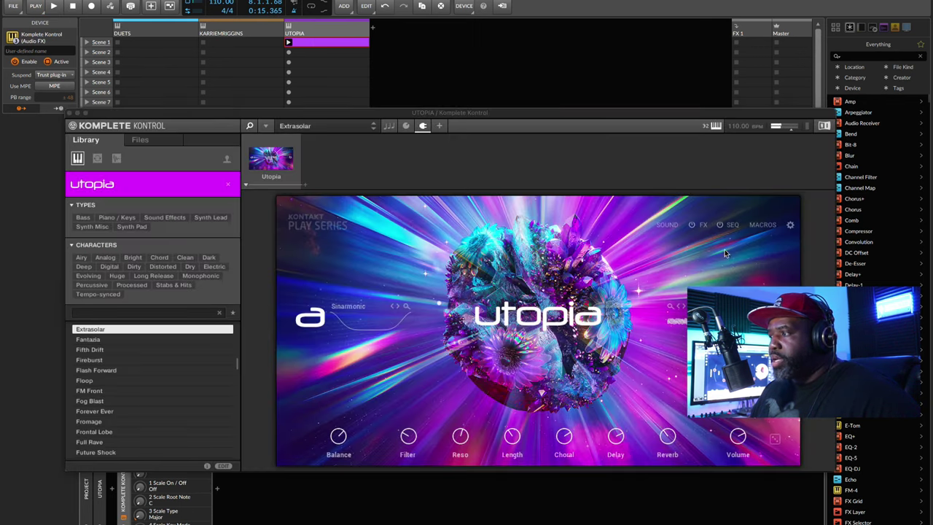
pyautogui.click(731, 229)
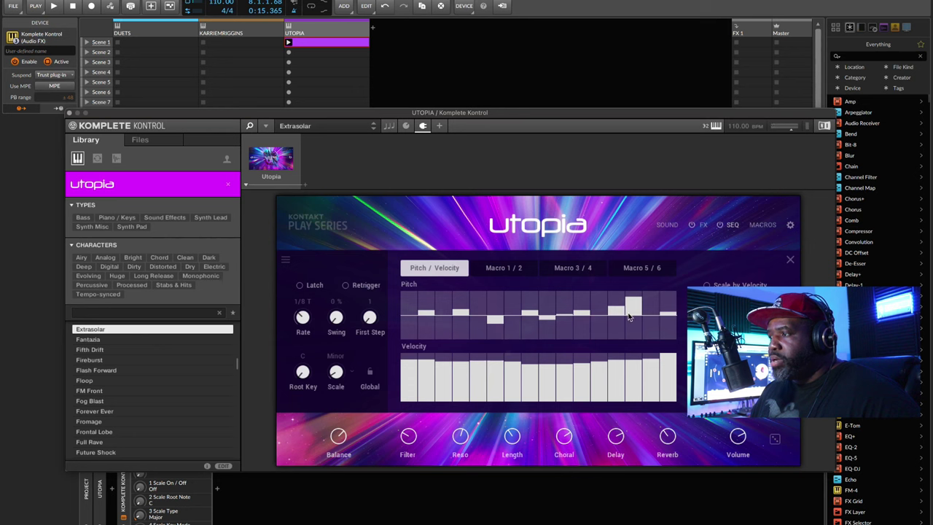
# Step: Flatten pitch steps 2, 6, 9 and 10 to the centre line during playback
pyautogui.moveTo(427, 313); pyautogui.dragTo(427, 317)
pyautogui.press('space')
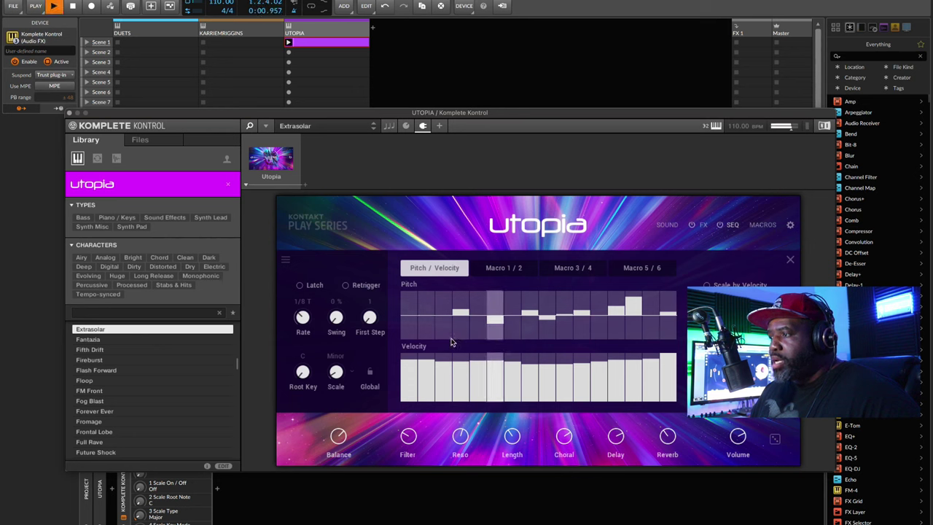
pyautogui.moveTo(500, 328); pyautogui.dragTo(498, 318)
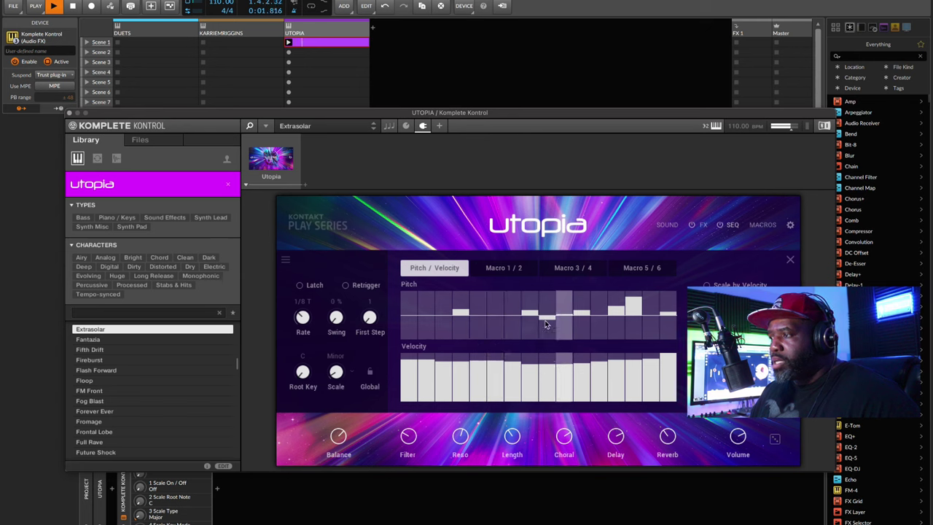
pyautogui.moveTo(545, 324); pyautogui.dragTo(547, 305)
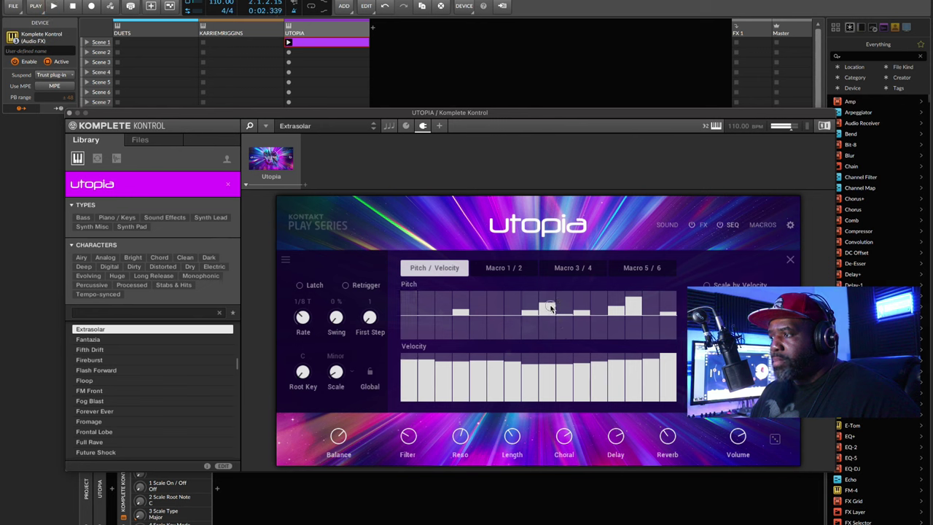
pyautogui.moveTo(550, 308); pyautogui.dragTo(551, 315)
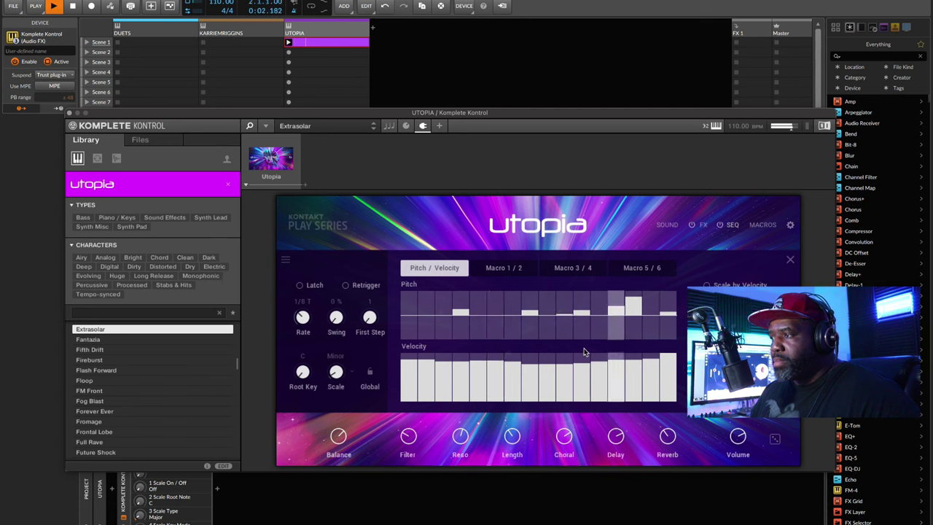
pyautogui.click(561, 318)
# Step: Set the sequence length to 12 steps and close the sequencer page while the clip plays
pyautogui.press('space')
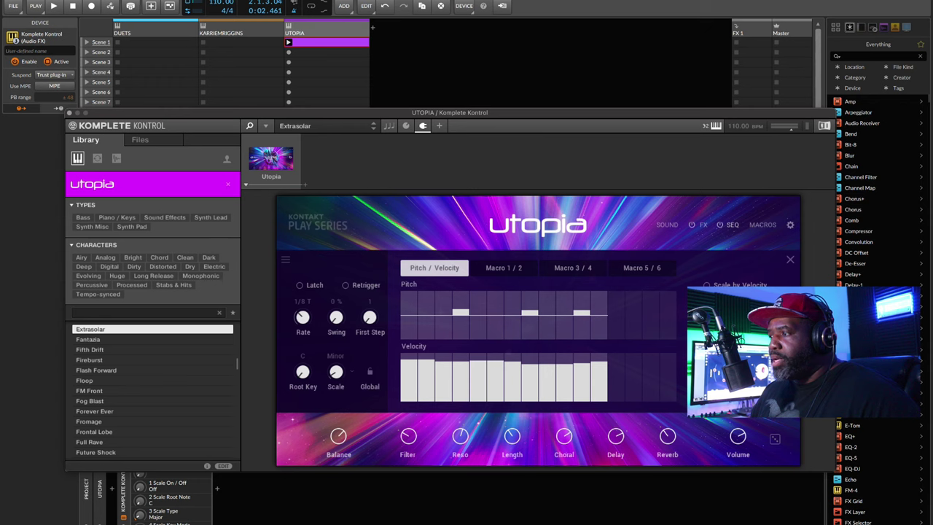
pyautogui.press('space')
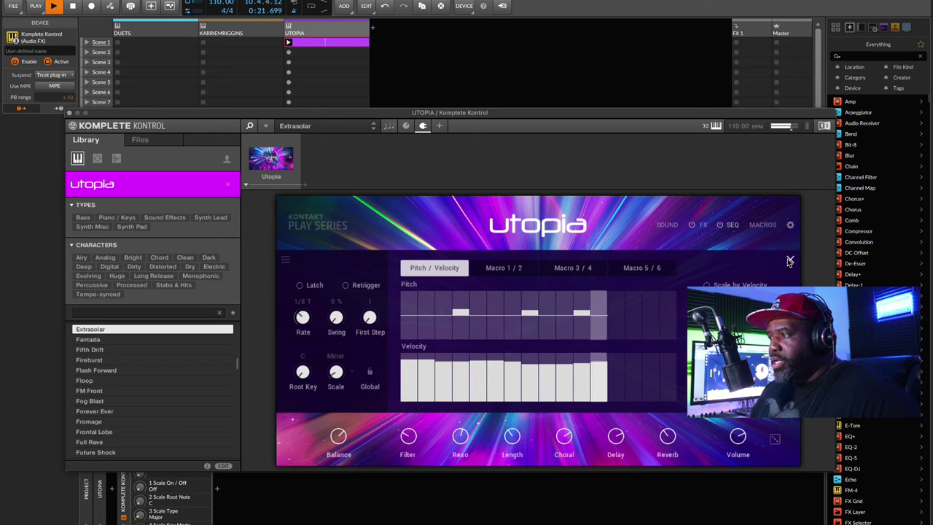
pyautogui.click(789, 261)
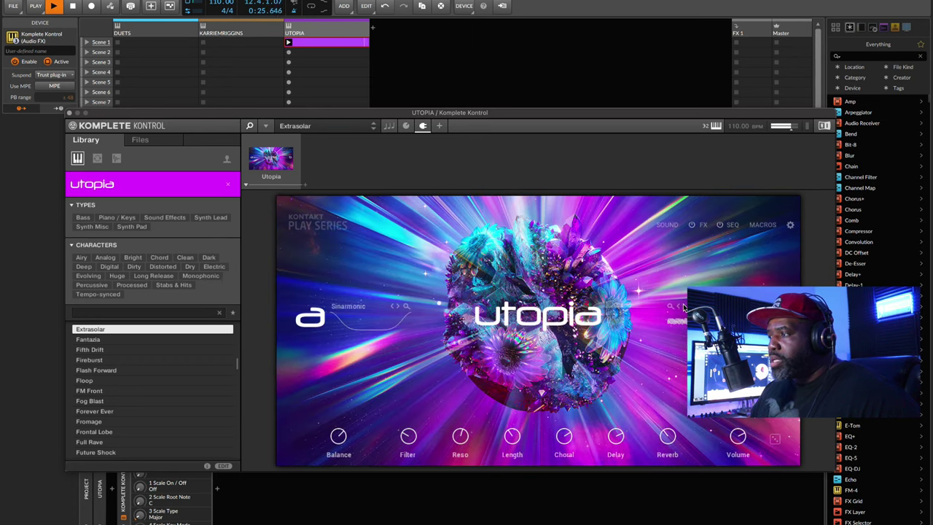
# Step: Browse the sound list for layer b with the clip playing and return to Utopia's main page
pyautogui.click(683, 307)
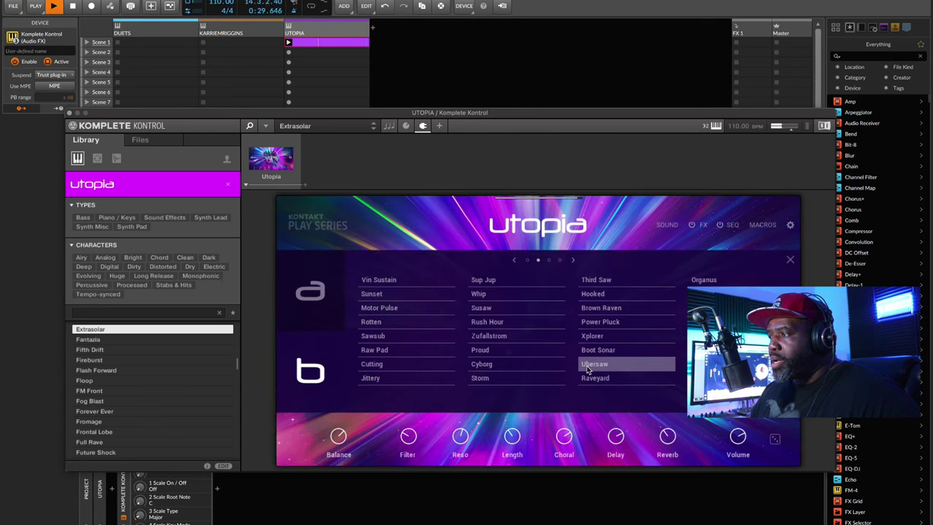
pyautogui.press('space')
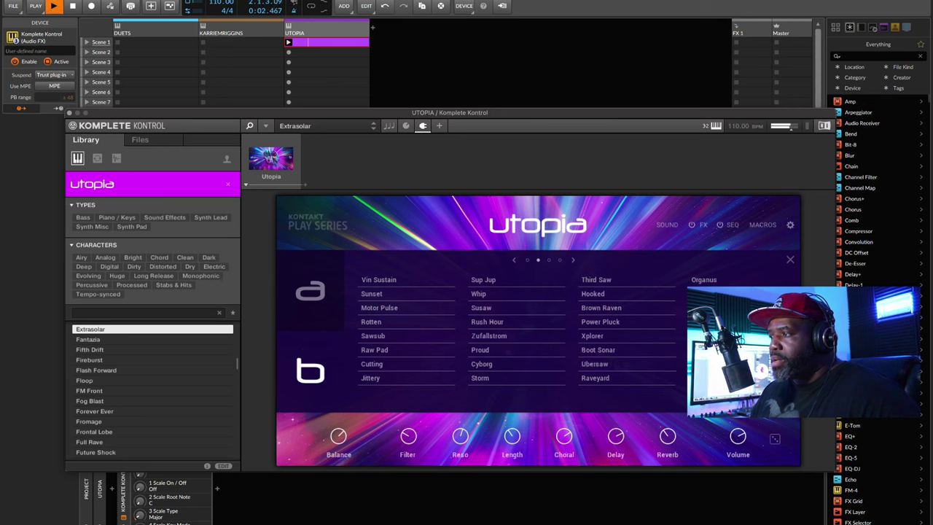
pyautogui.click(790, 262)
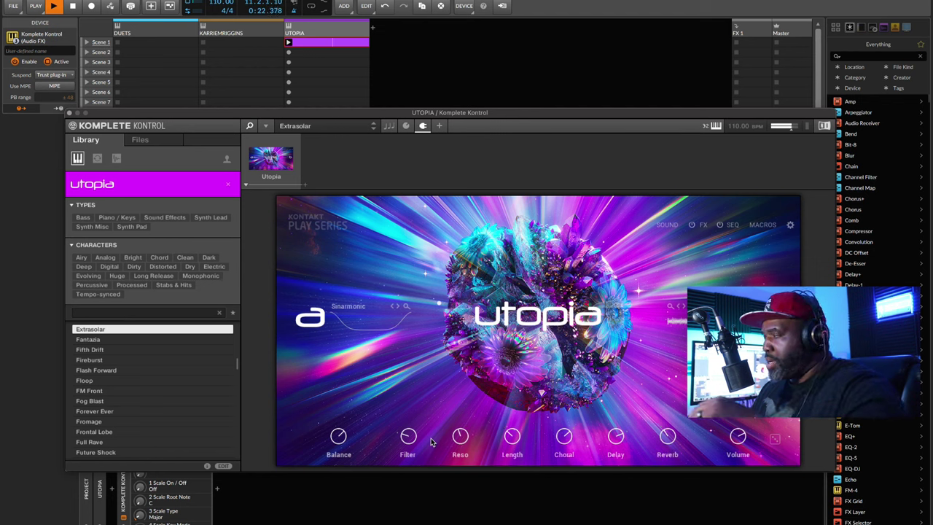
# Step: Close the UTOPIA plug-in window and add a new instrument track loaded with the Komplete Kontrol plug-in
pyautogui.click(423, 126)
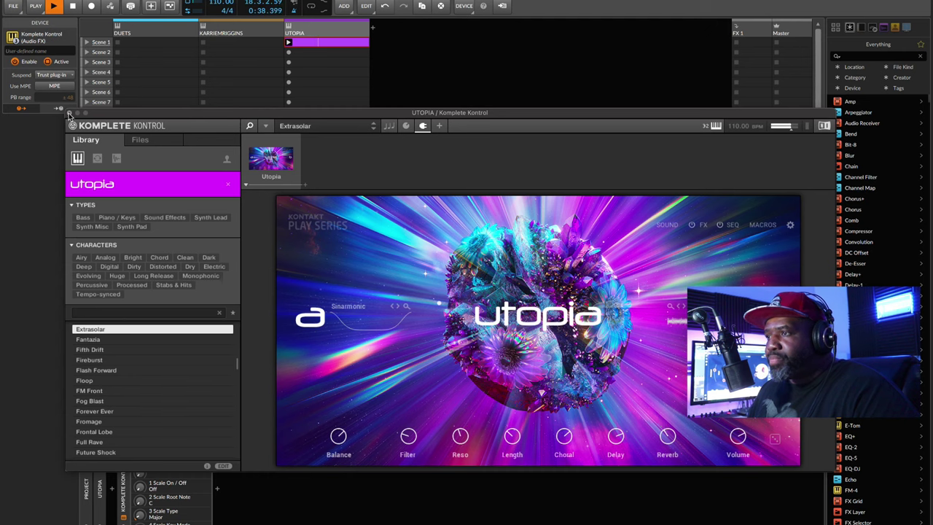
pyautogui.click(70, 114)
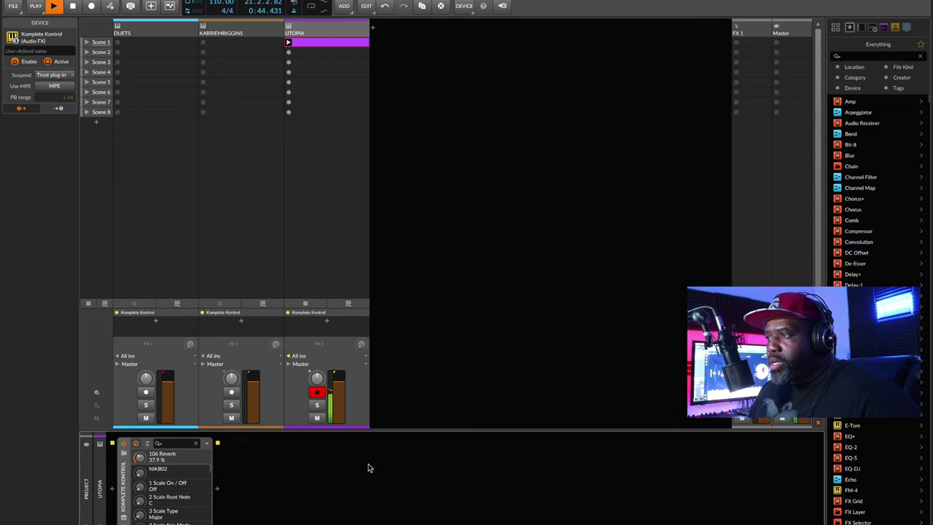
pyautogui.click(373, 30)
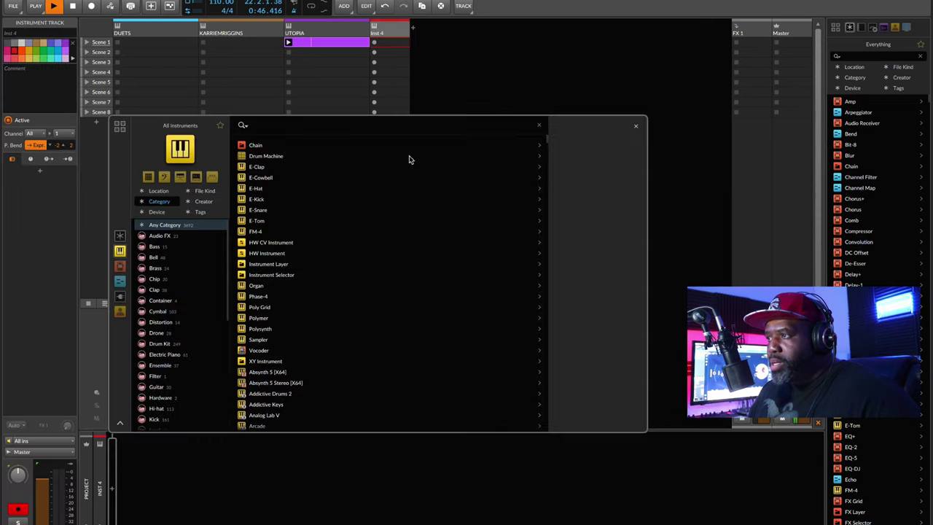
pyautogui.click(120, 298)
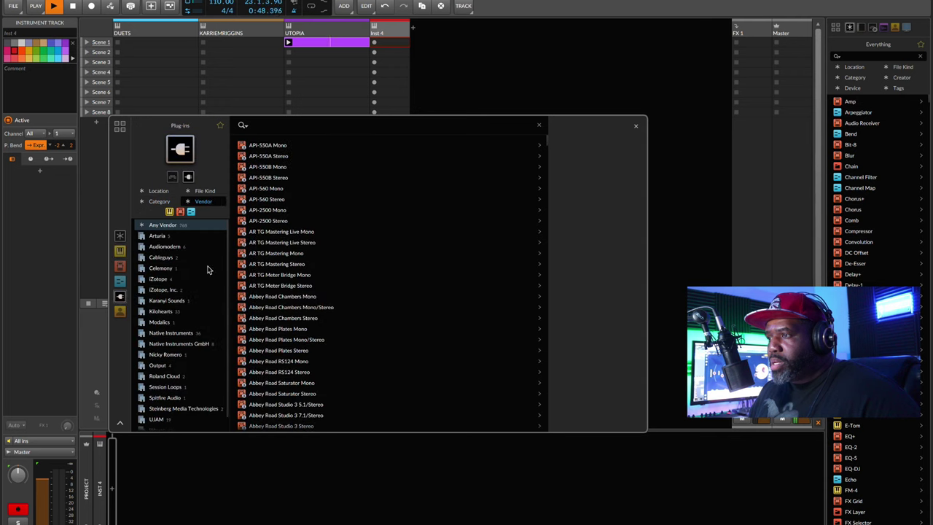
pyautogui.write('KOMP')
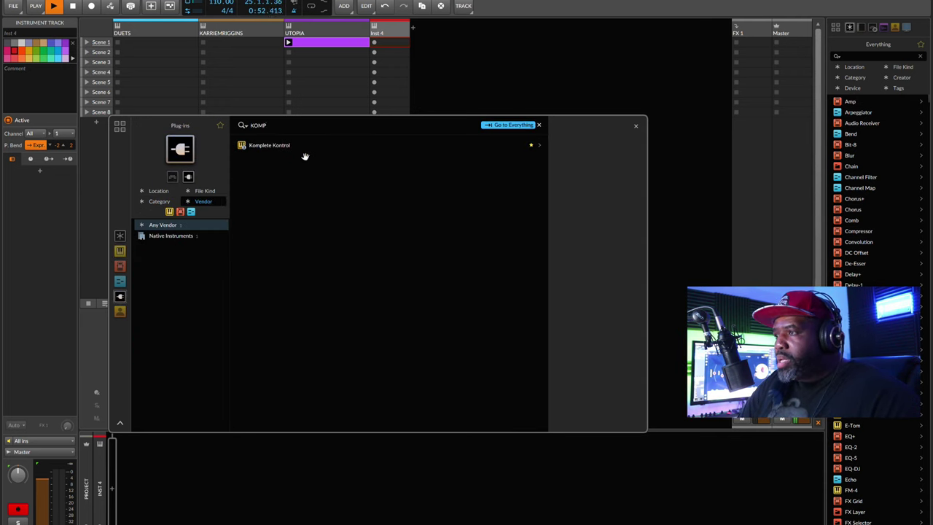
pyautogui.click(277, 146)
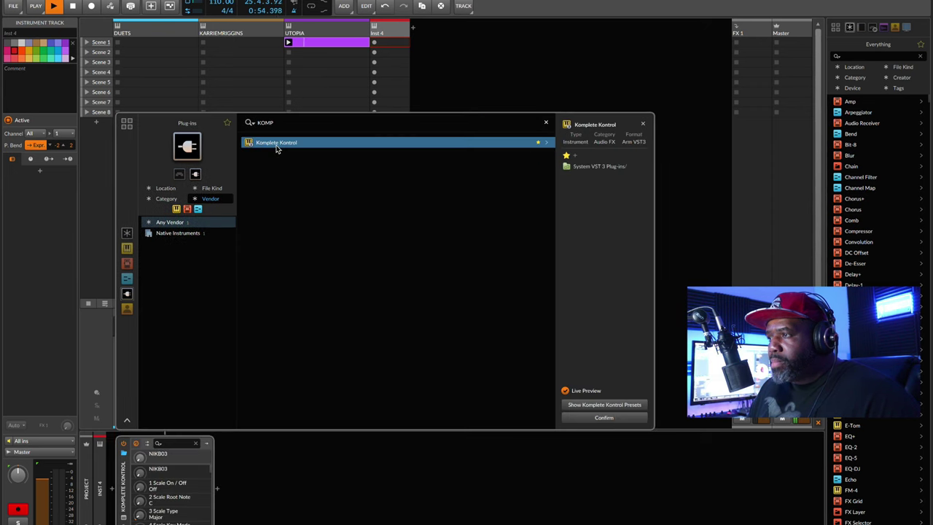
pyautogui.click(643, 421)
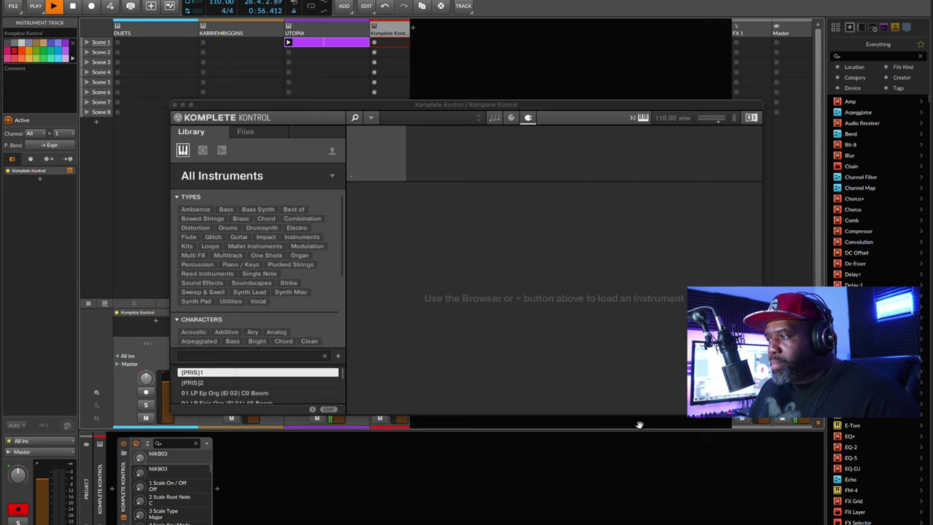
# Step: Find Utopia among the Native Instruments products and filter the library to its presets
pyautogui.scroll(-10, 282, 309)
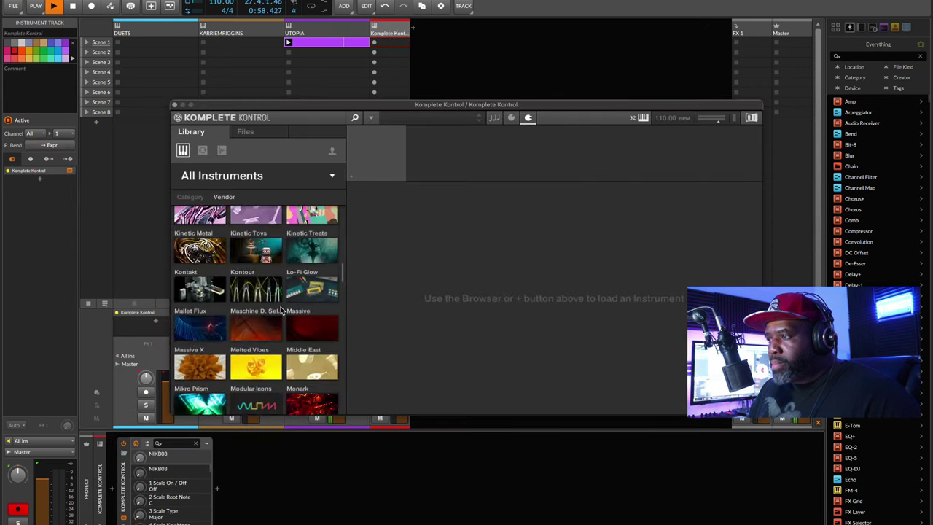
pyautogui.scroll(-15, 282, 310)
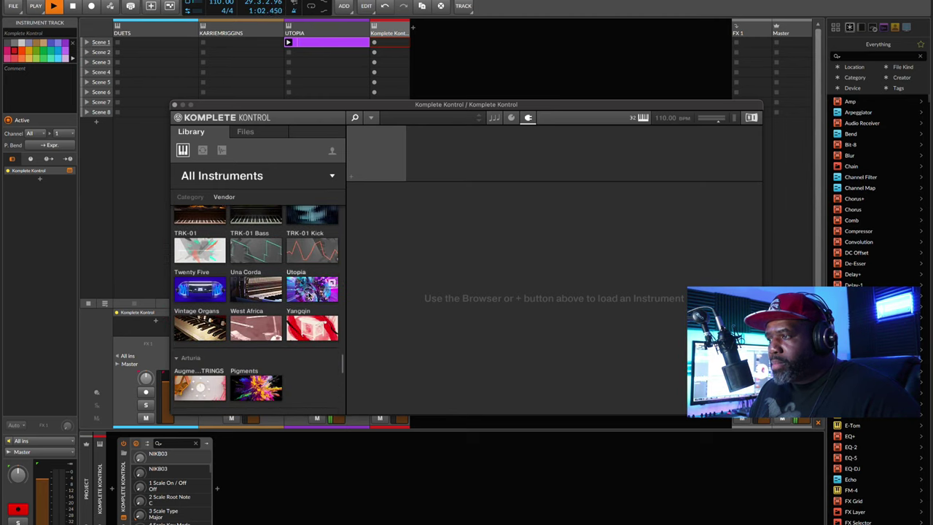
pyautogui.click(311, 291)
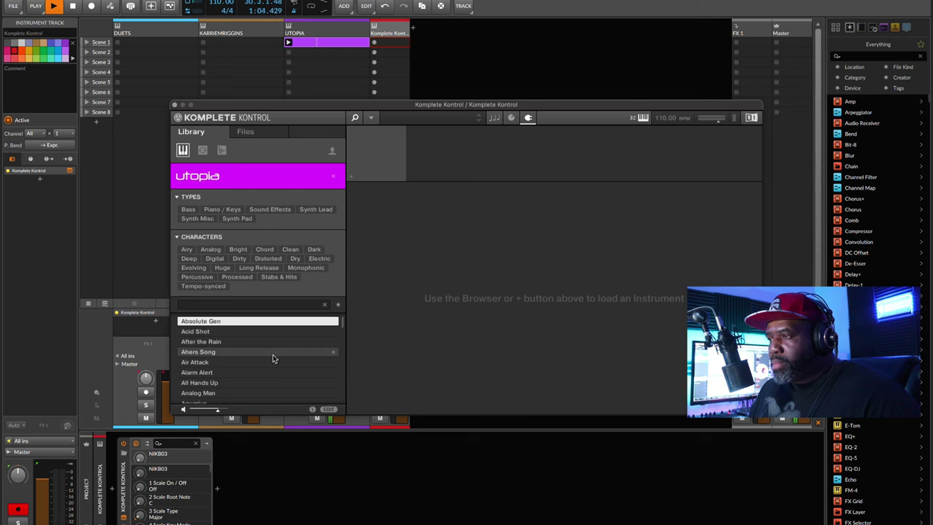
# Step: Audition the Boundless, Cloud Engine and Cloud Keys presets and load Cloud Keys
pyautogui.scroll(-6, 273, 358)
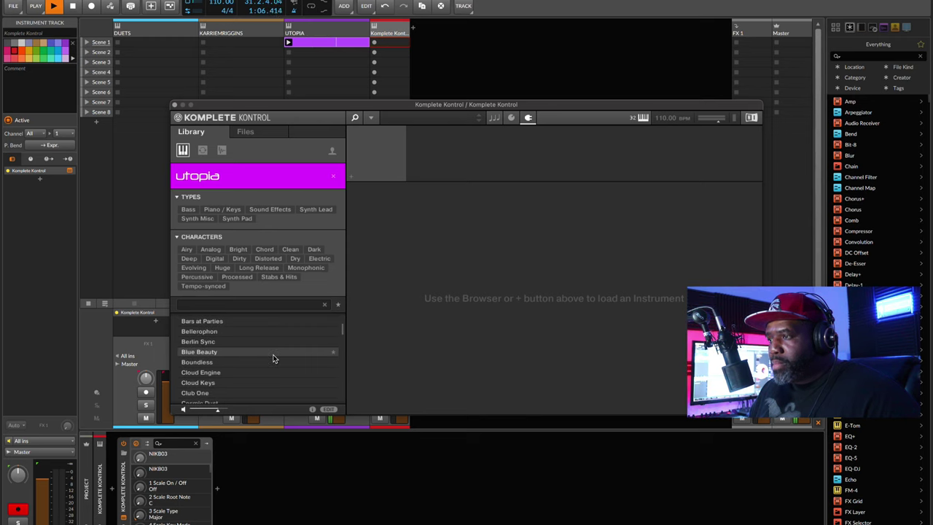
pyautogui.scroll(-1, 274, 358)
pyautogui.click(273, 355)
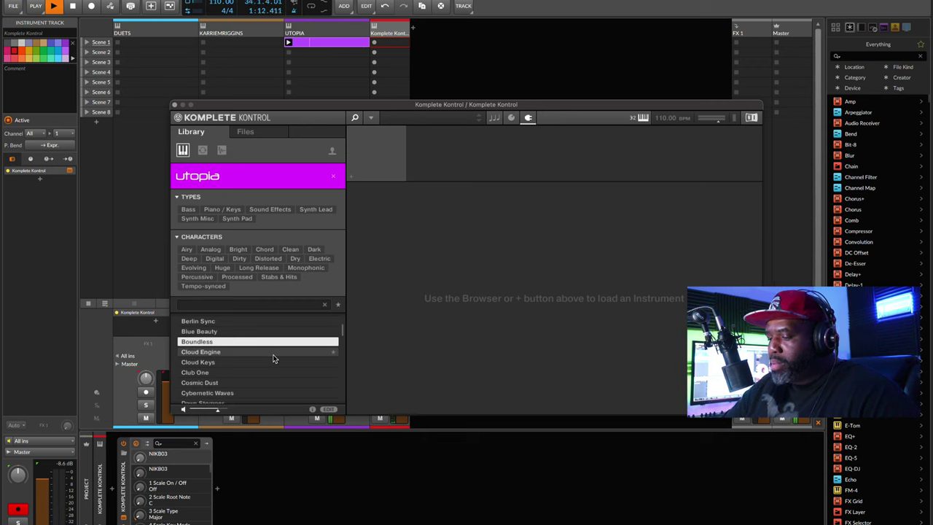
pyautogui.click(273, 356)
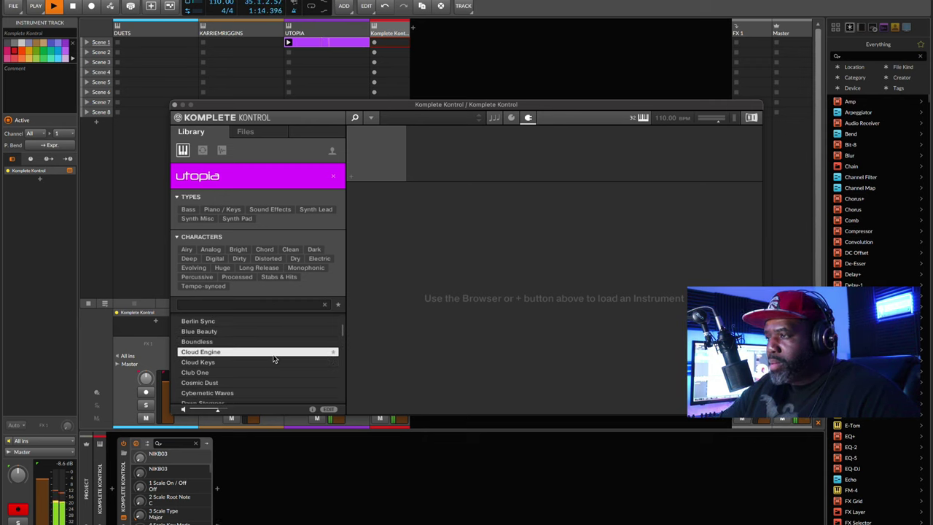
pyautogui.press('Down')
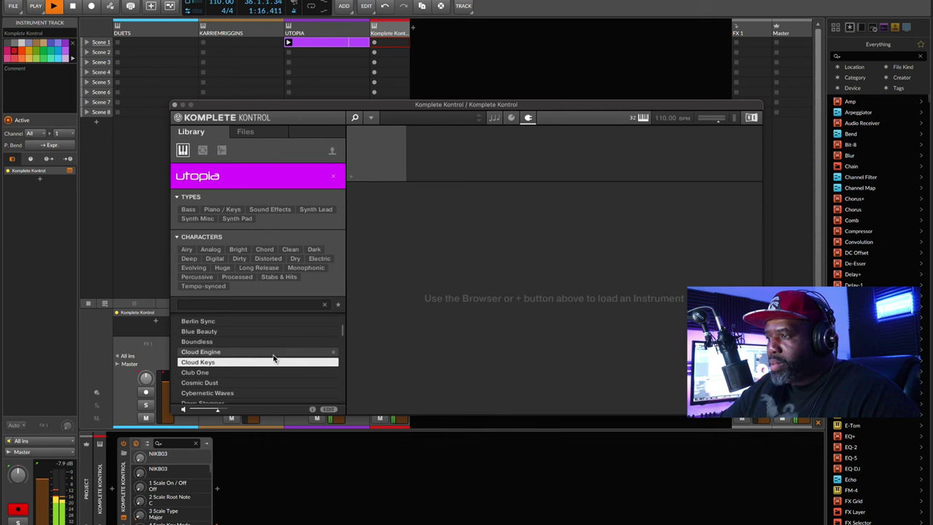
pyautogui.press('Return')
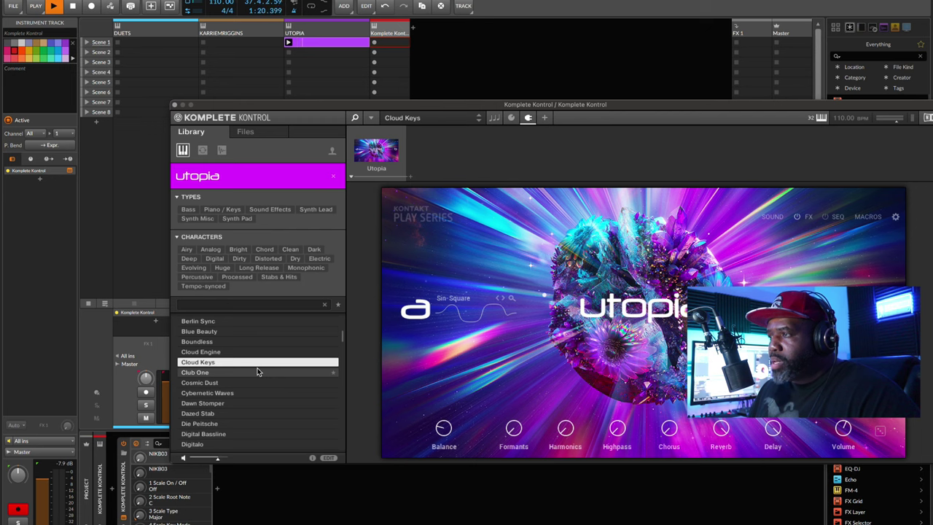
# Step: Turn on Komplete Kontrol's scale engine and set the chord mode to Chord Set with type Minor 3
pyautogui.click(512, 119)
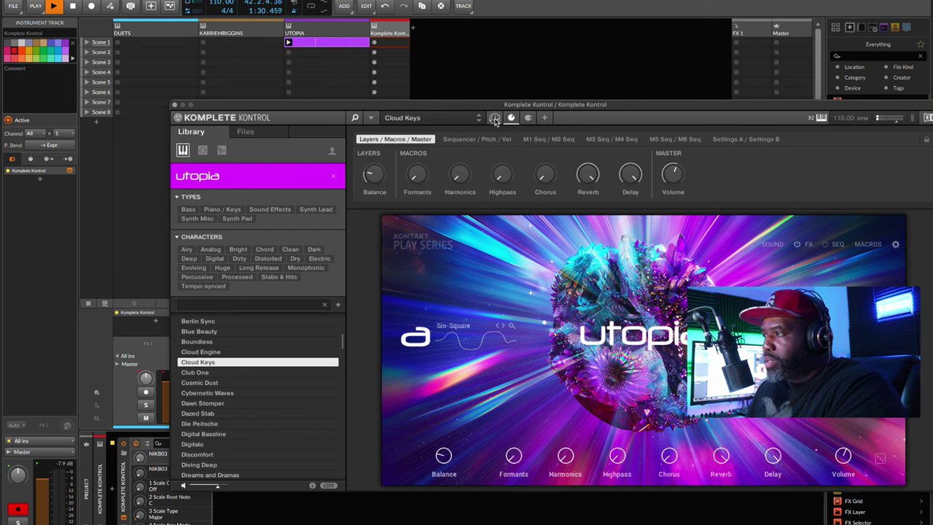
pyautogui.click(494, 117)
pyautogui.click(362, 140)
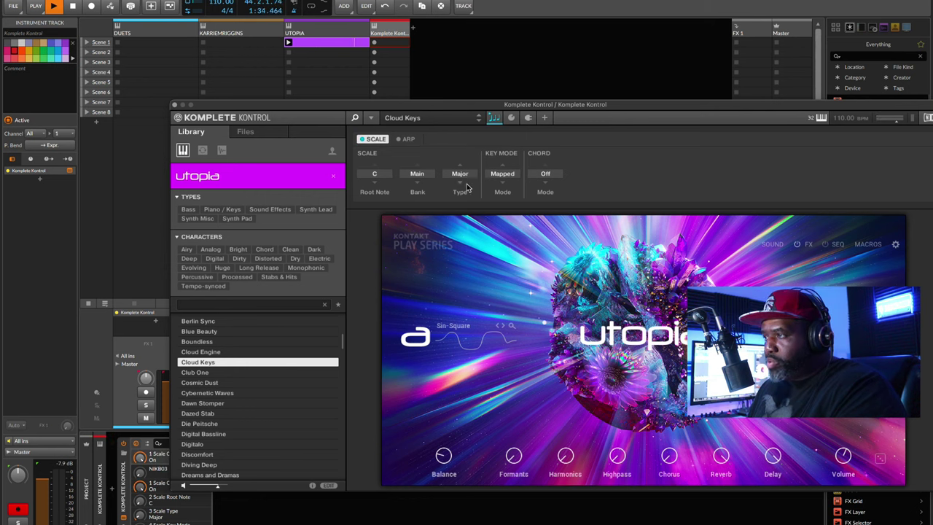
pyautogui.click(546, 176)
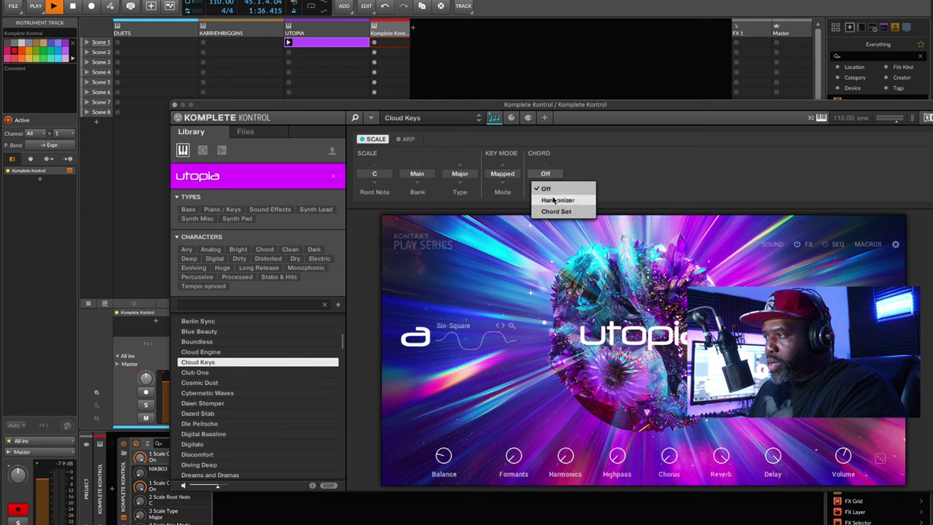
pyautogui.click(553, 212)
pyautogui.click(587, 174)
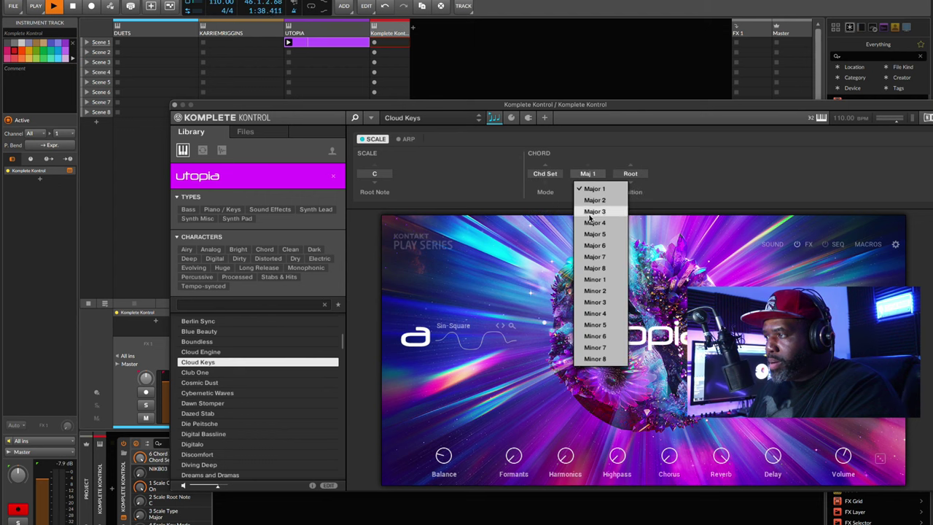
pyautogui.click(603, 300)
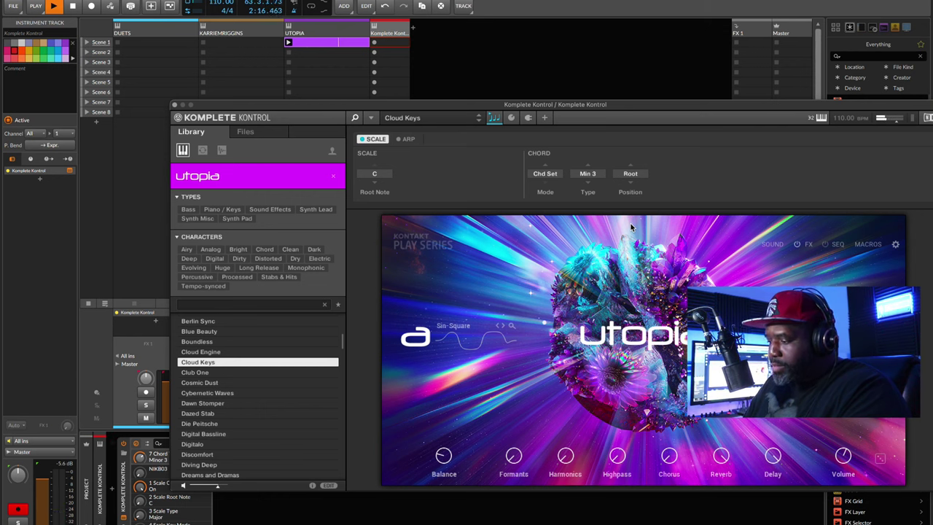
# Step: Record a clip in Scene 1 of the new Komplete Kontrol track alongside the UTOPIA clip and widen the track
pyautogui.press('space')
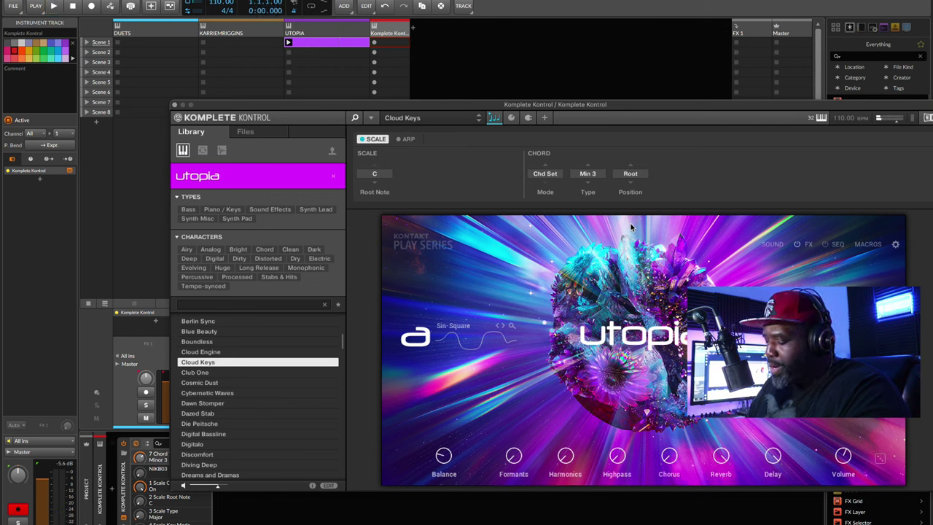
pyautogui.press('space')
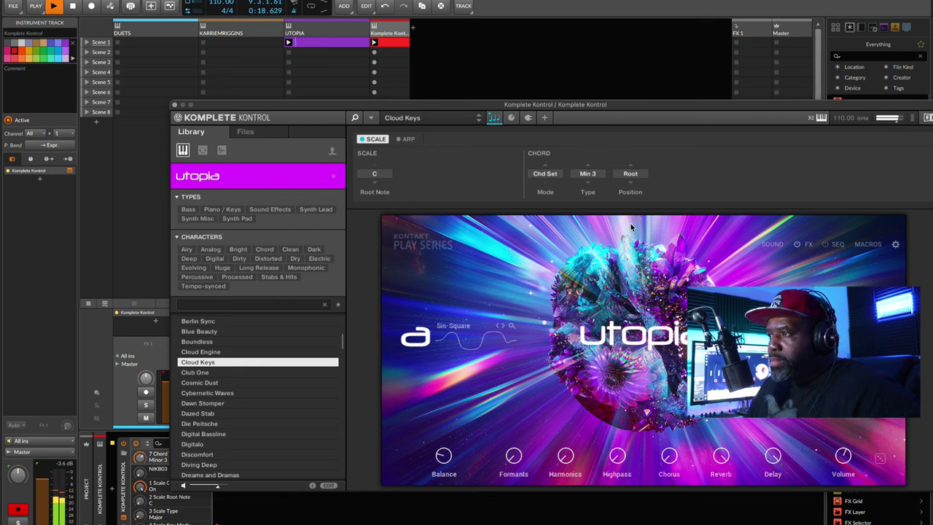
pyautogui.moveTo(410, 31); pyautogui.dragTo(441, 29)
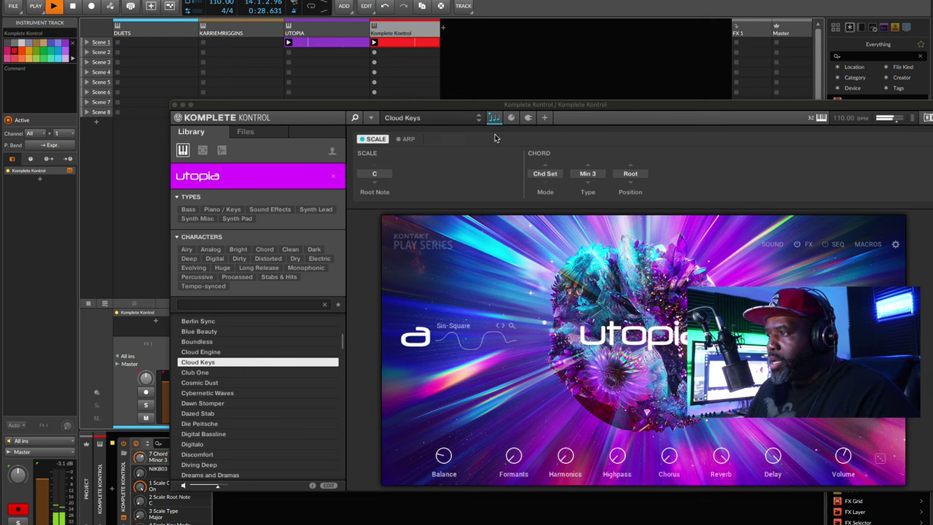
# Step: Adjust the Cloud Keys macros during playback, setting Delay to 89.4 %, and close the plug-in window
pyautogui.click(512, 119)
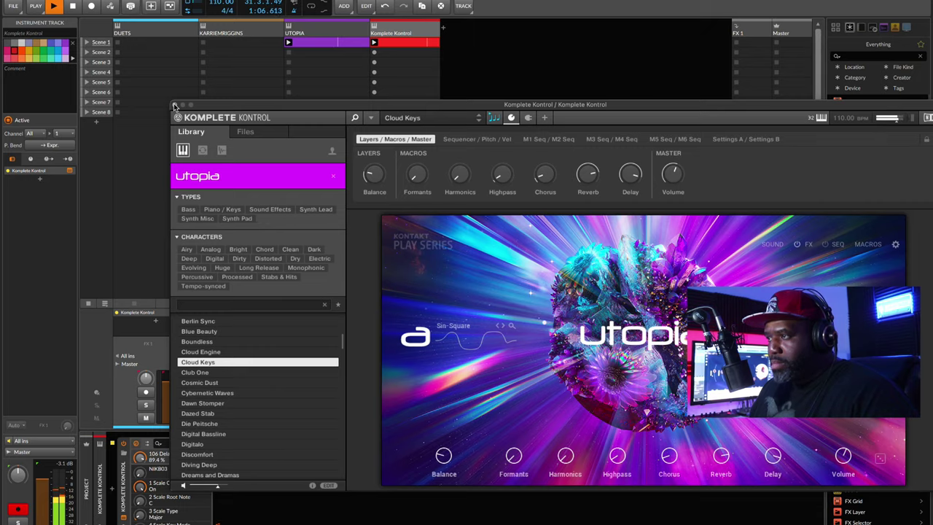
pyautogui.click(175, 105)
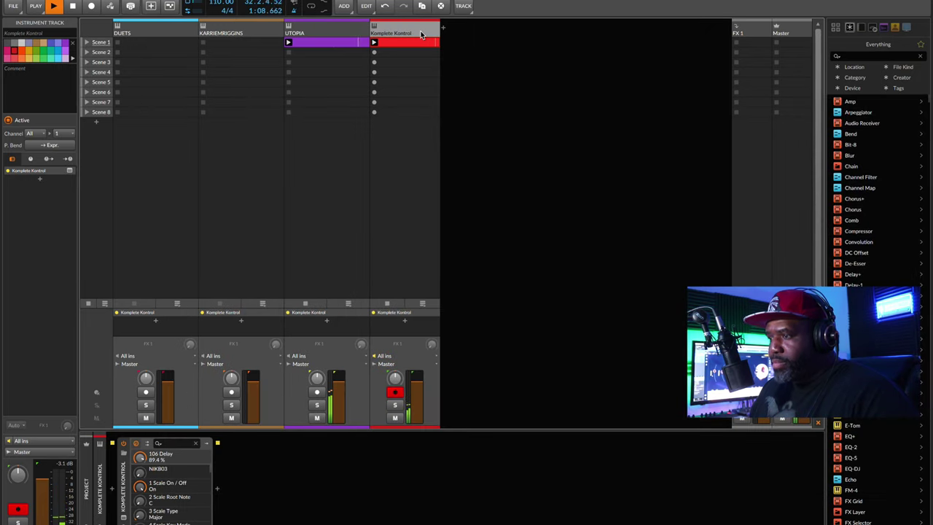
# Step: Open the red Scene 1 clip of the Komplete Kontrol track and view its notes across the full clip
pyautogui.doubleClick(404, 45)
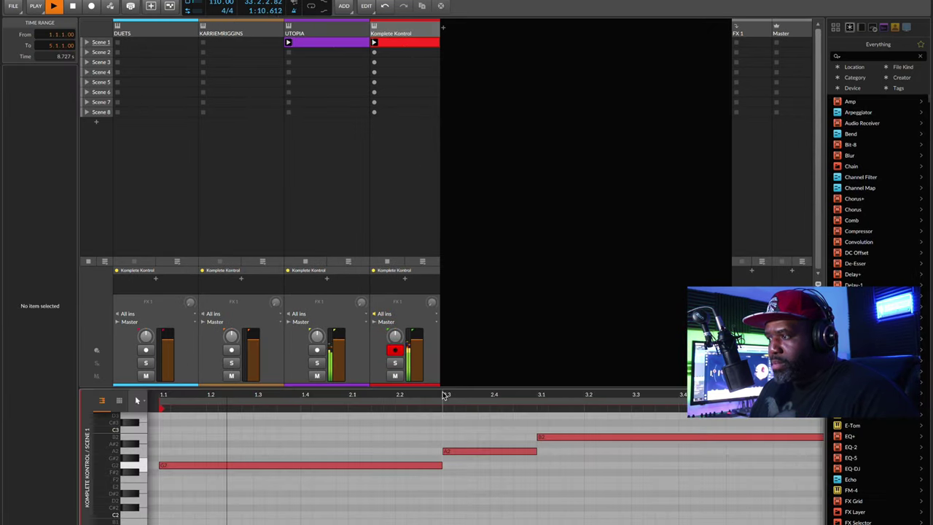
pyautogui.moveTo(450, 398); pyautogui.dragTo(449, 228)
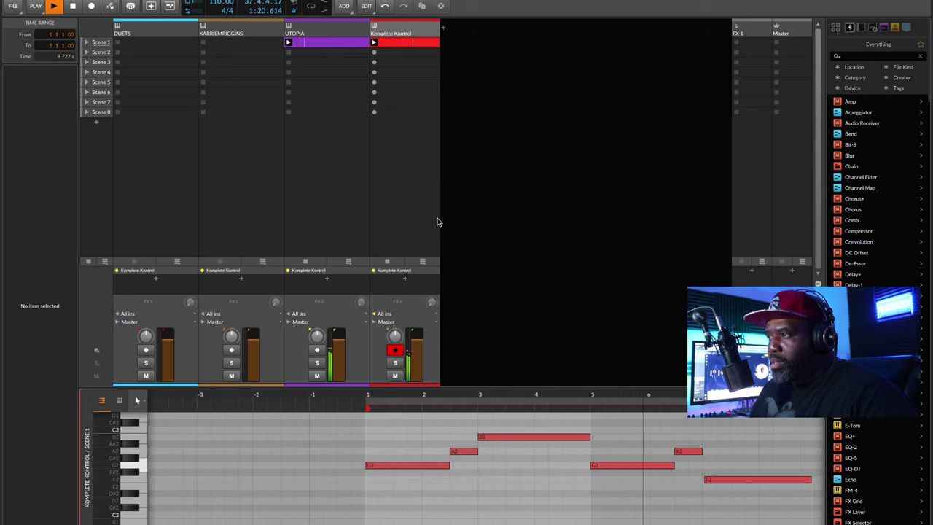
# Step: Add a fifth instrument track and load the Komplete Kontrol plug-in on it
pyautogui.doubleClick(443, 30)
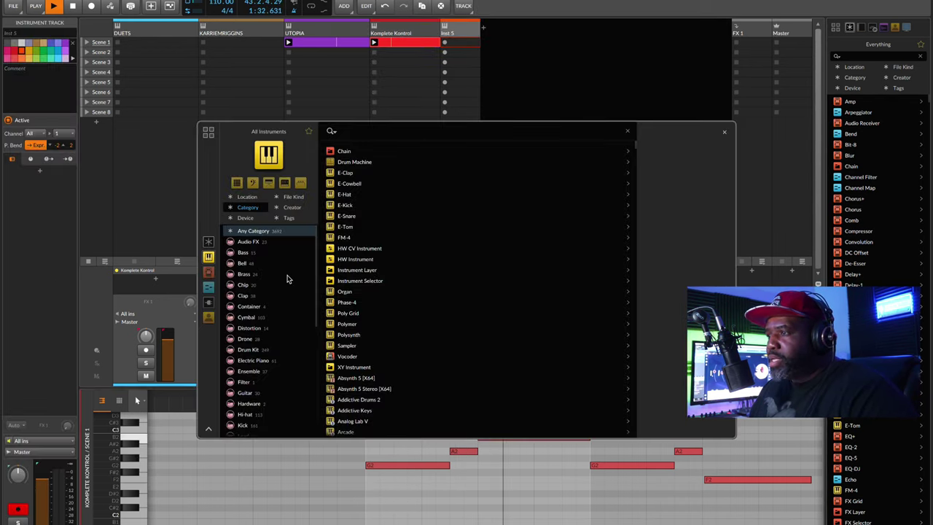
pyautogui.click(208, 302)
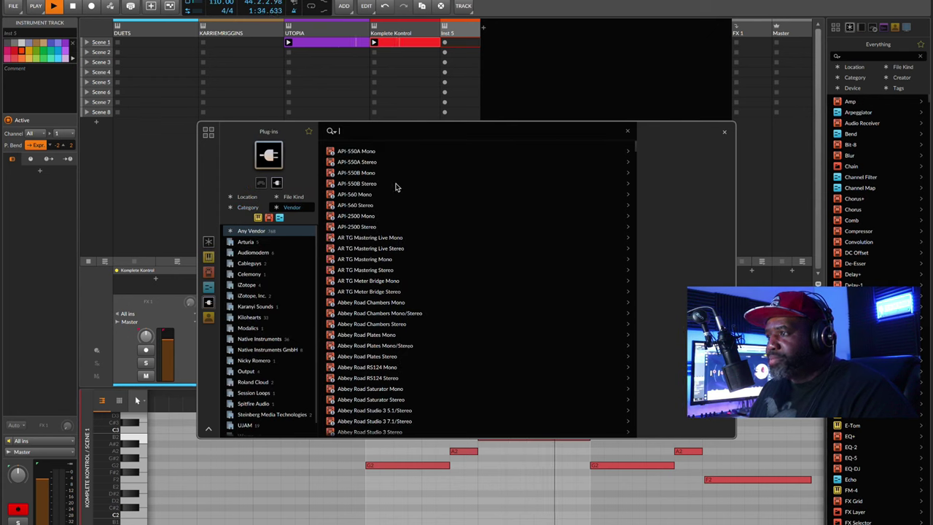
pyautogui.write('KOMP')
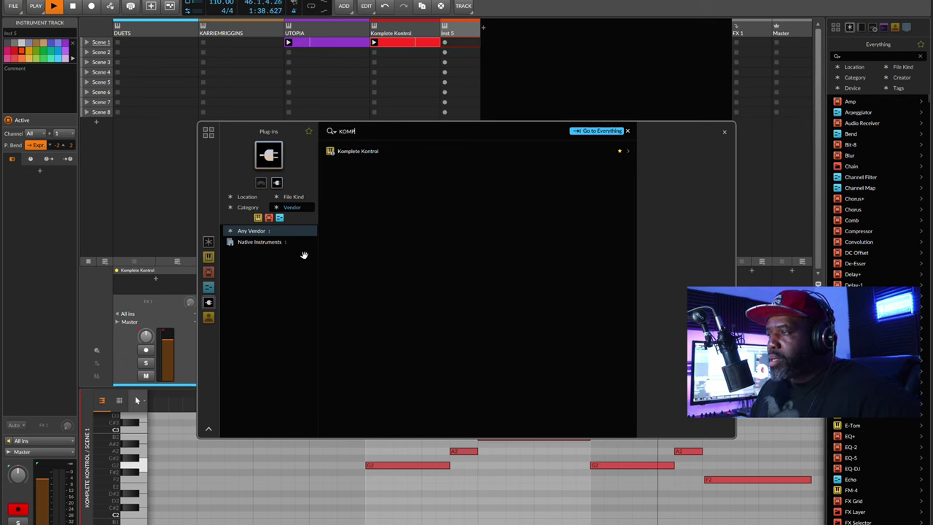
pyautogui.click(358, 154)
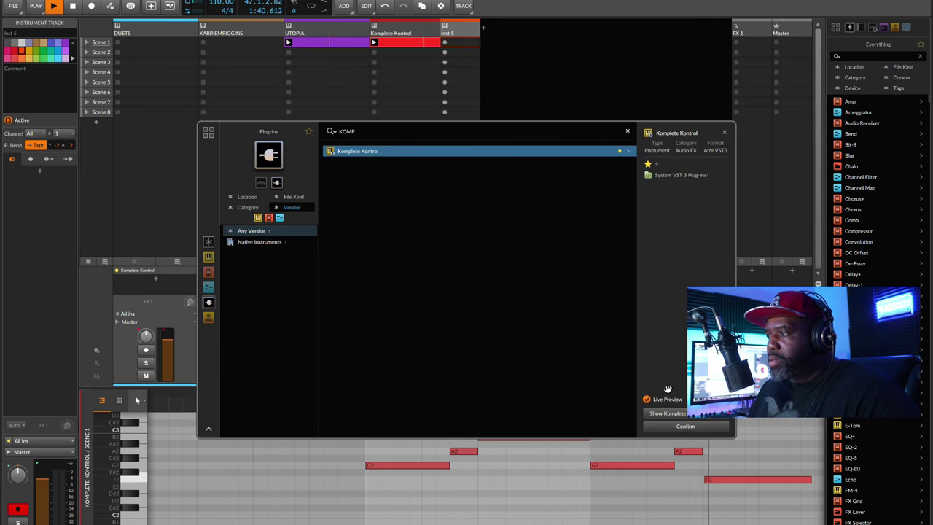
pyautogui.click(685, 426)
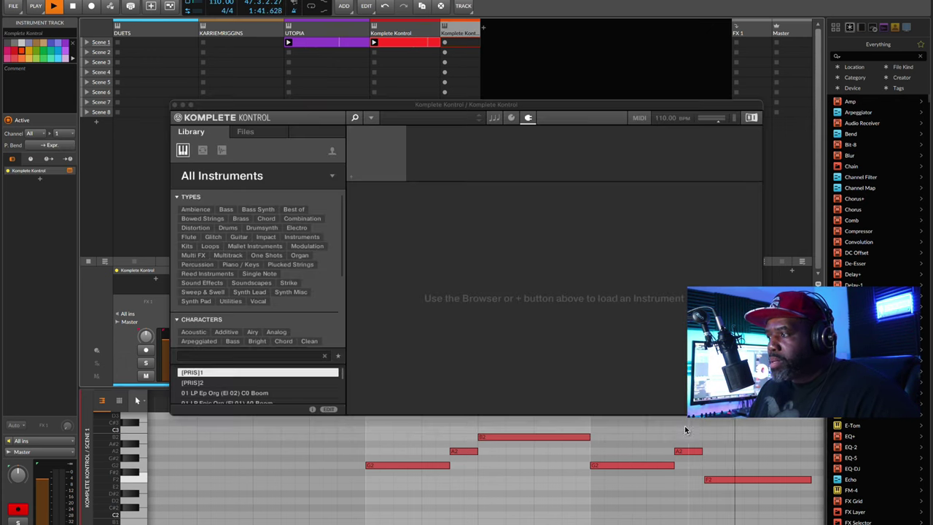
# Step: Choose Utopia as the instrument in the new Komplete Kontrol's library
pyautogui.click(296, 184)
pyautogui.scroll(-3, 248, 316)
pyautogui.scroll(-3, 248, 316)
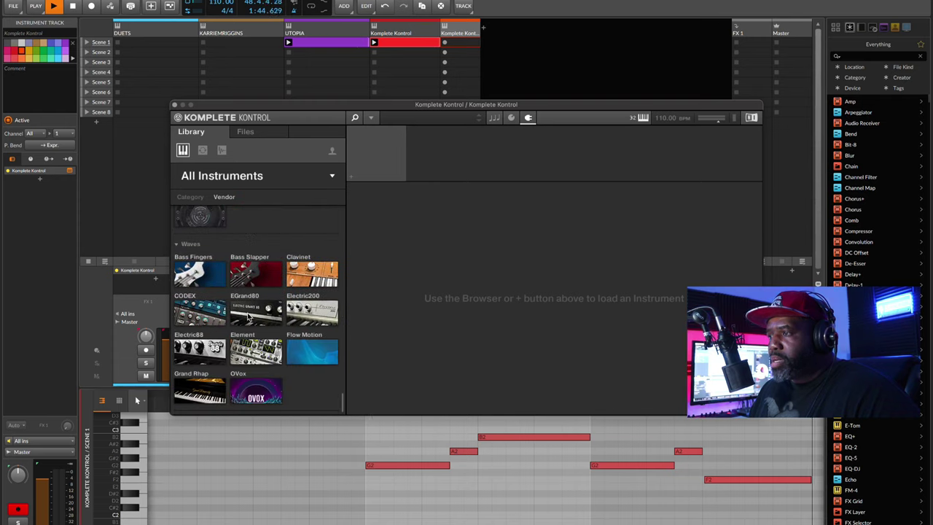
pyautogui.scroll(-5, 248, 315)
pyautogui.scroll(5, 248, 316)
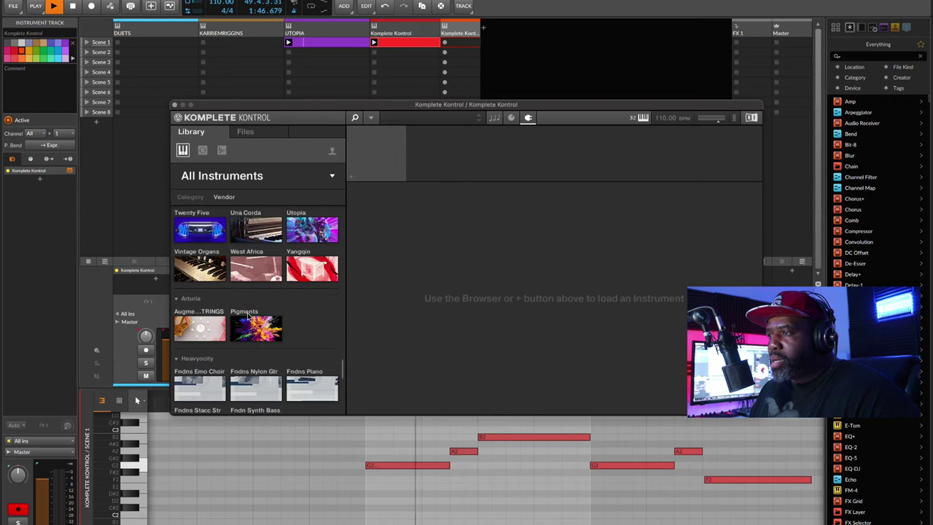
pyautogui.click(289, 267)
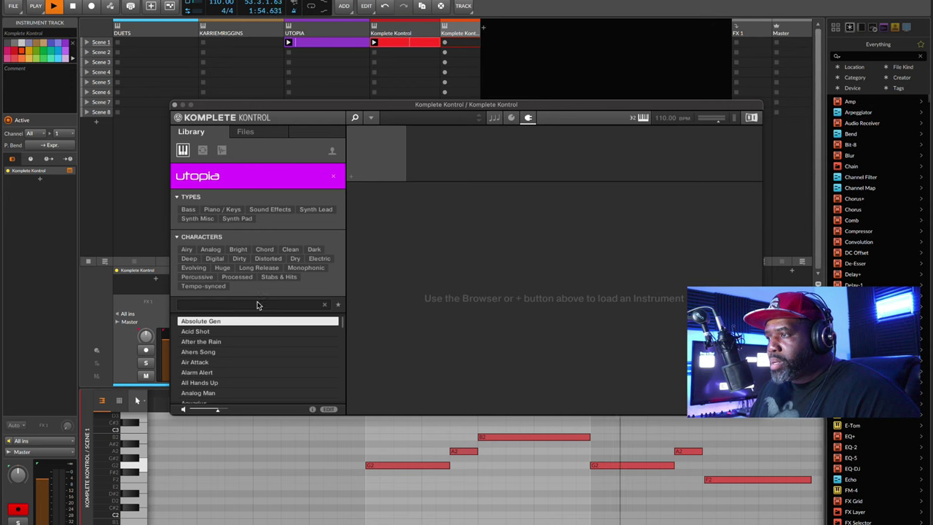
# Step: Audition the Fog Blast, Forever Ever and Fromage presets and load Fromage
pyautogui.scroll(-10, 270, 349)
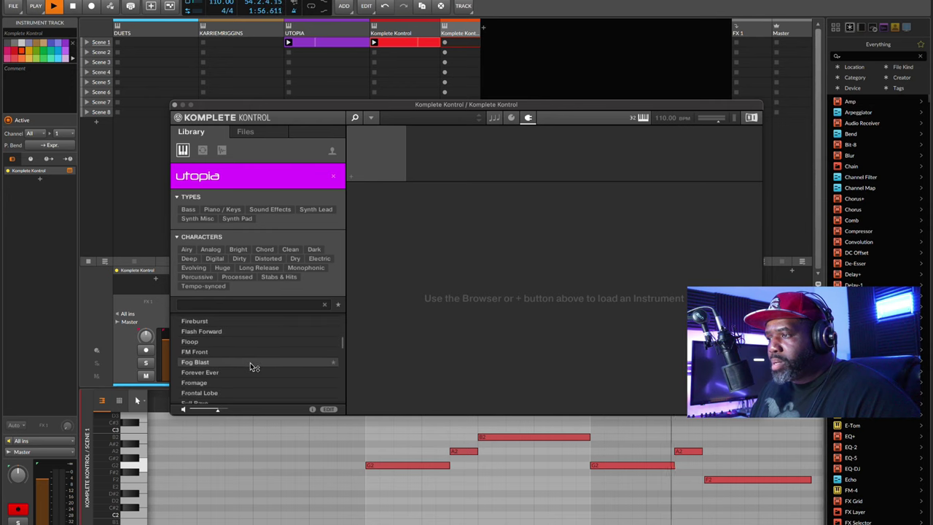
pyautogui.click(250, 363)
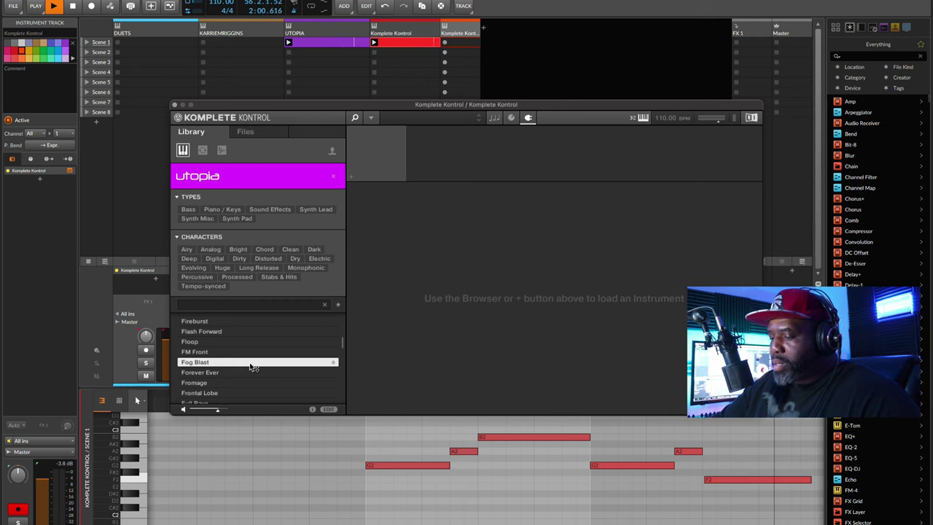
pyautogui.press('Down')
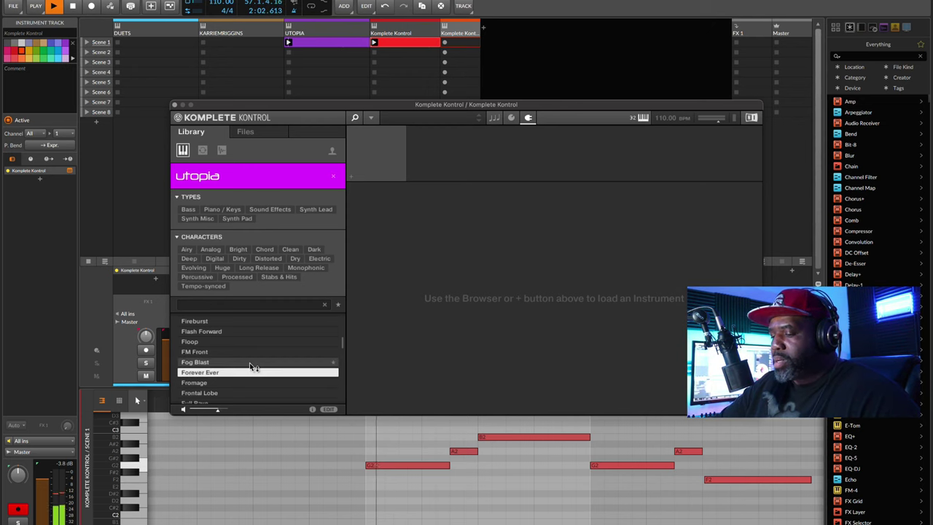
pyautogui.press('Down')
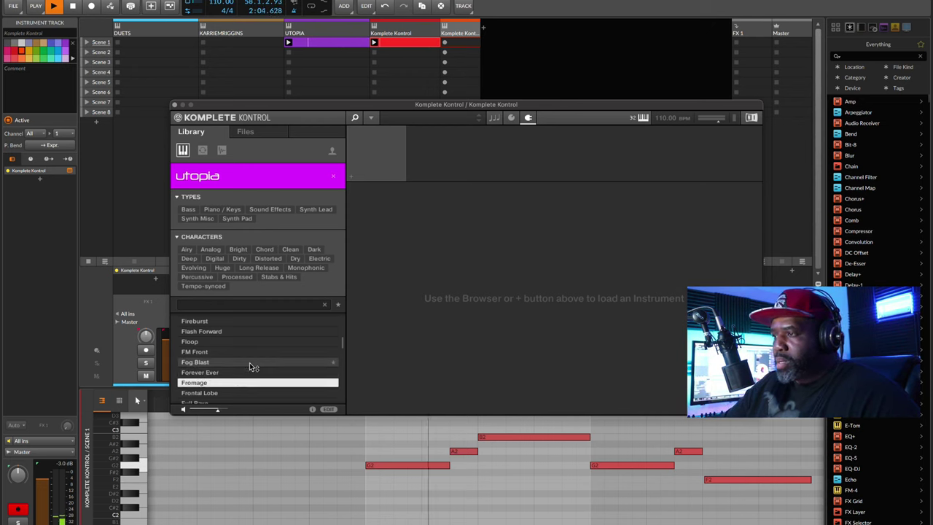
pyautogui.press('Return')
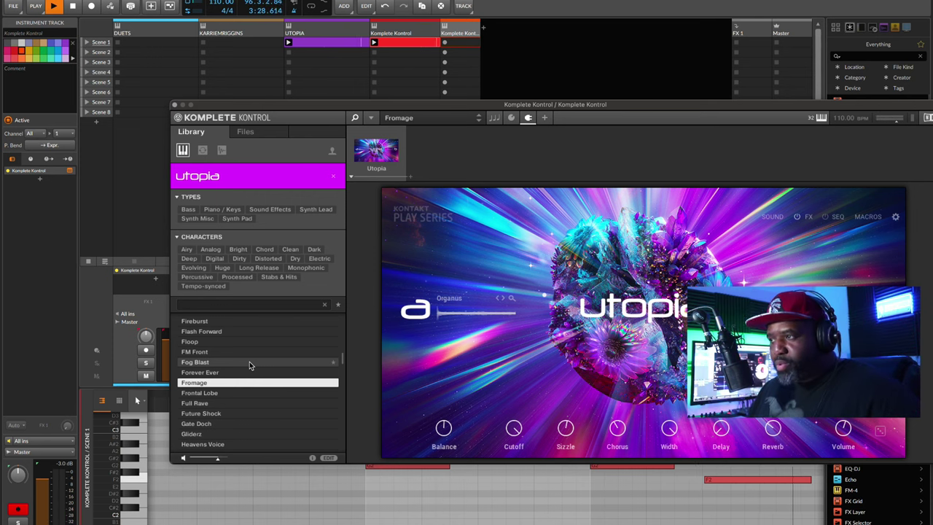
# Step: Stop playback and widen the new Komplete Kontrol track to show its full name
pyautogui.press('space')
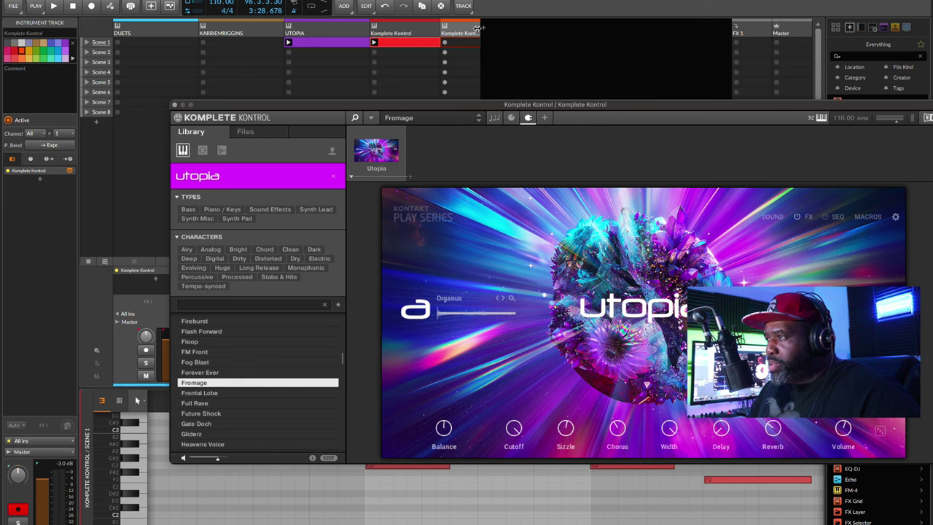
pyautogui.moveTo(480, 30); pyautogui.dragTo(520, 29)
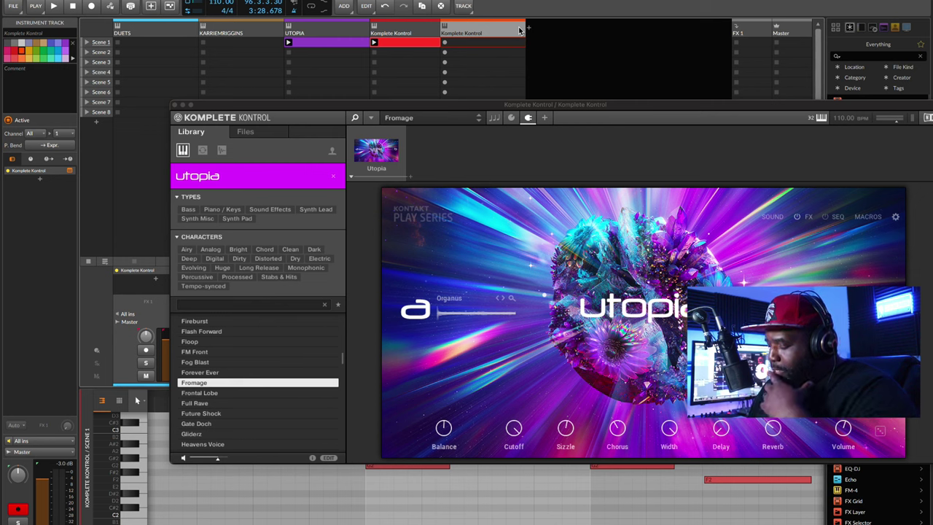
pyautogui.press('space')
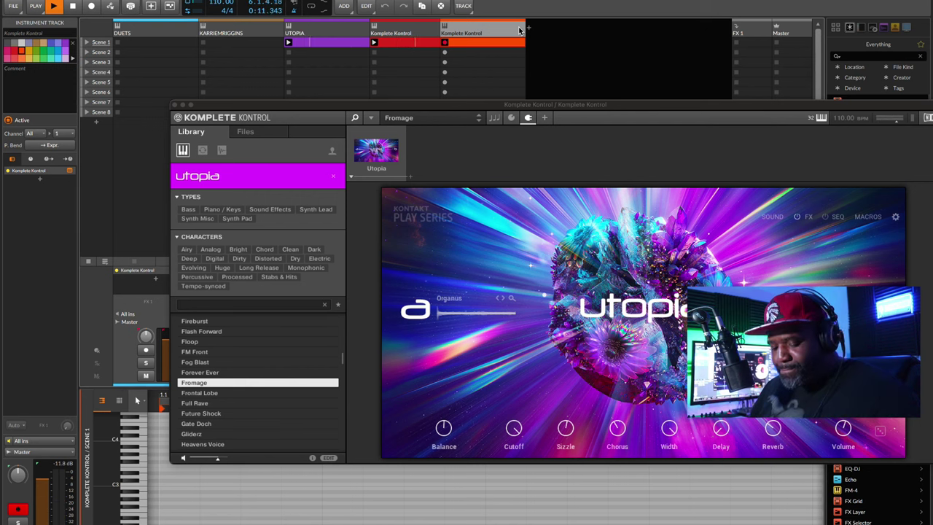
pyautogui.press('space')
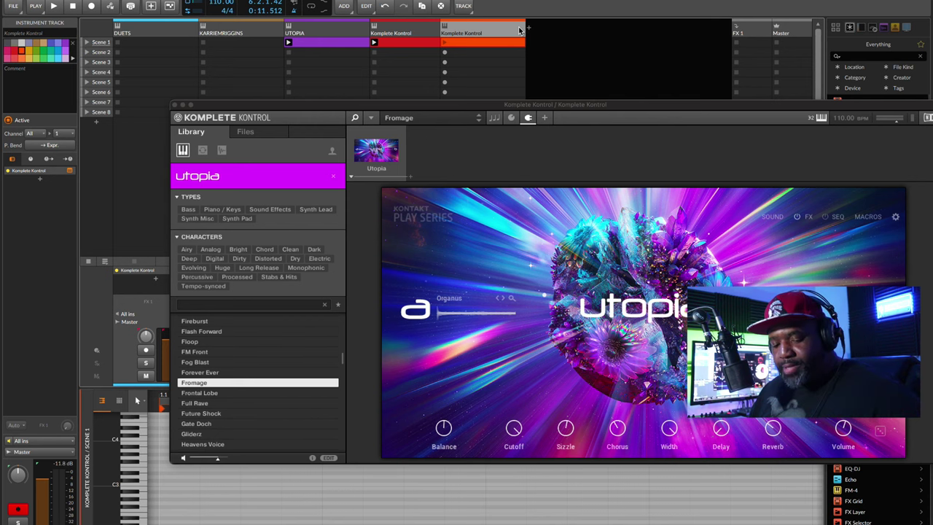
pyautogui.hotkey('ctrl', 'z')
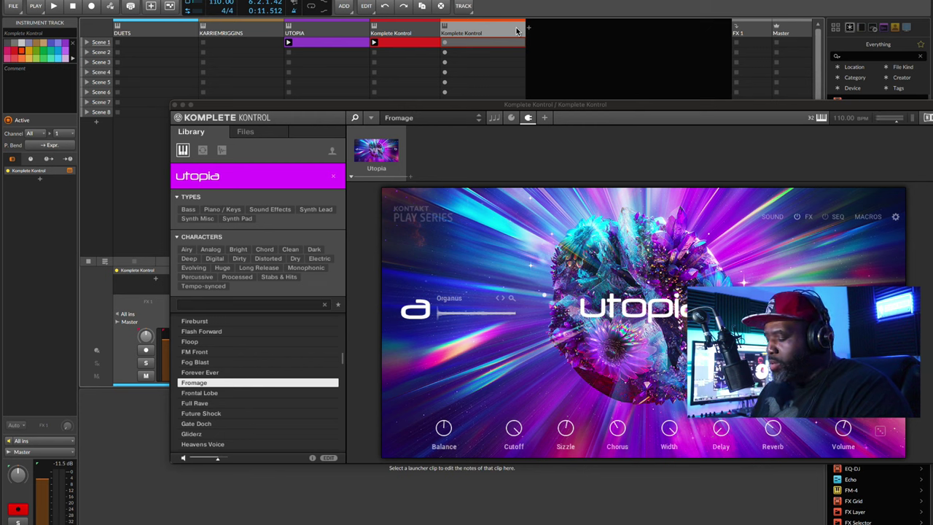
# Step: Record a Fromage clip in Scene 1 of the new track and close the plug-in window
pyautogui.press('space')
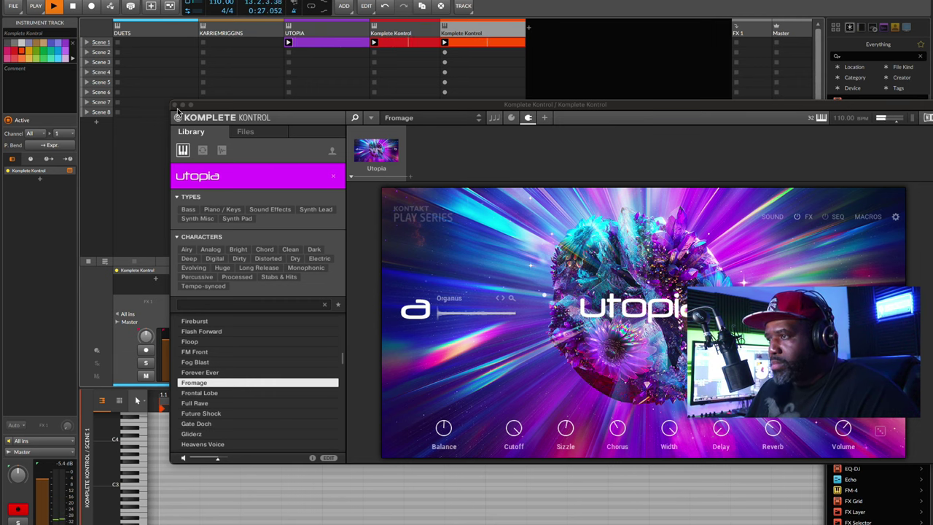
pyautogui.click(176, 105)
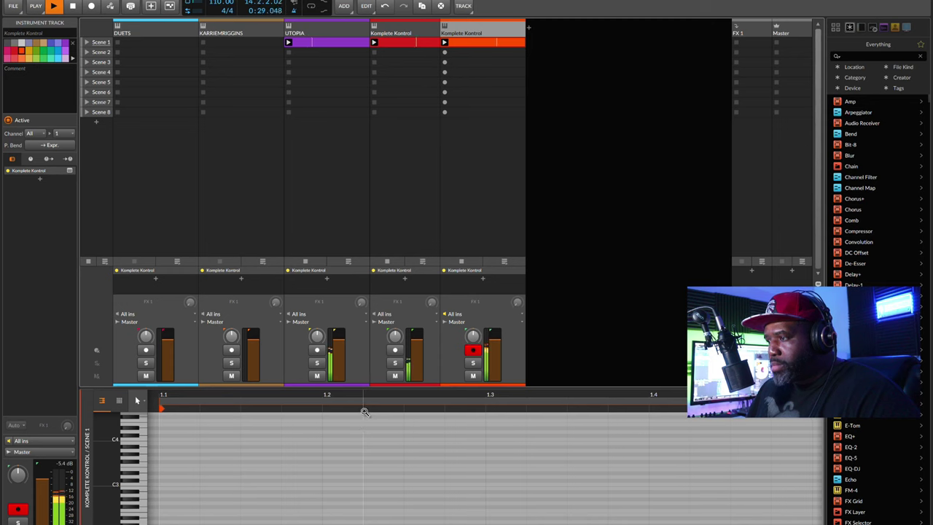
# Step: Select all the recorded notes in the new track's Scene 1 clip
pyautogui.scroll(-5, 362, 404)
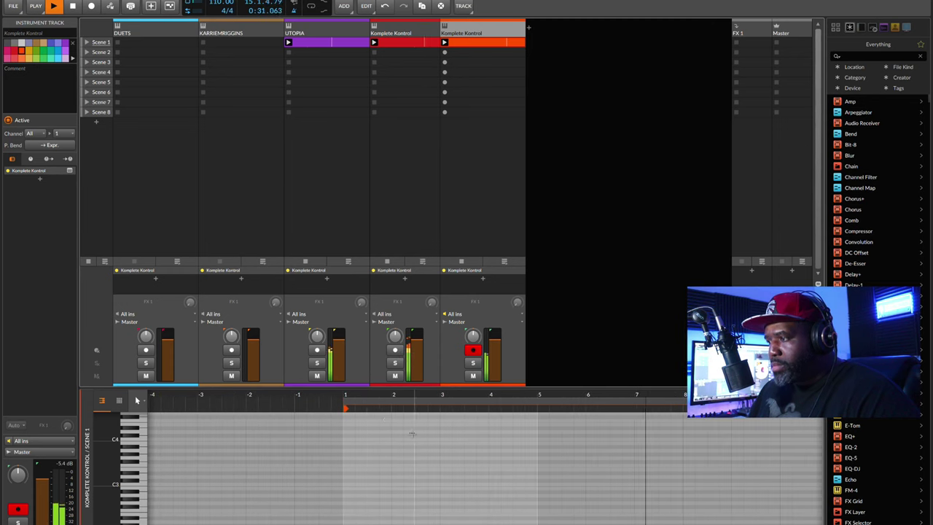
pyautogui.press('z')
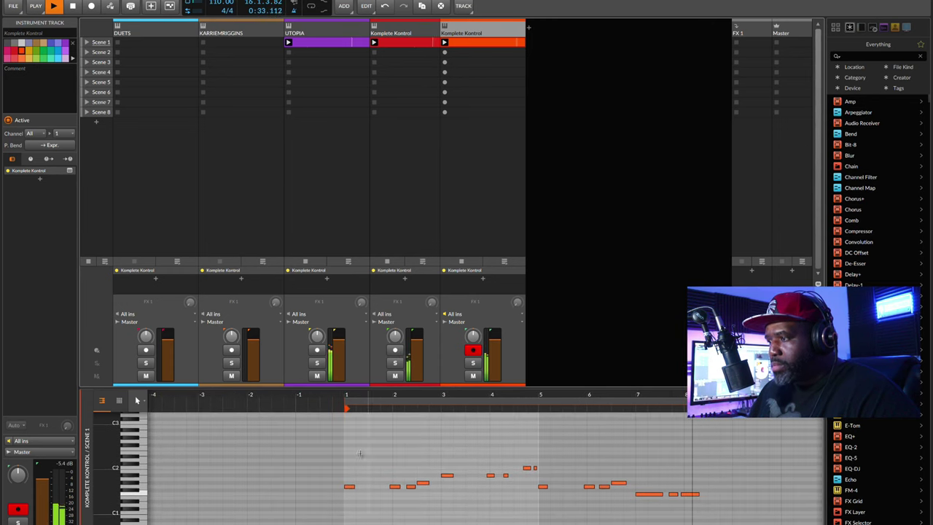
pyautogui.moveTo(329, 449); pyautogui.dragTo(718, 518)
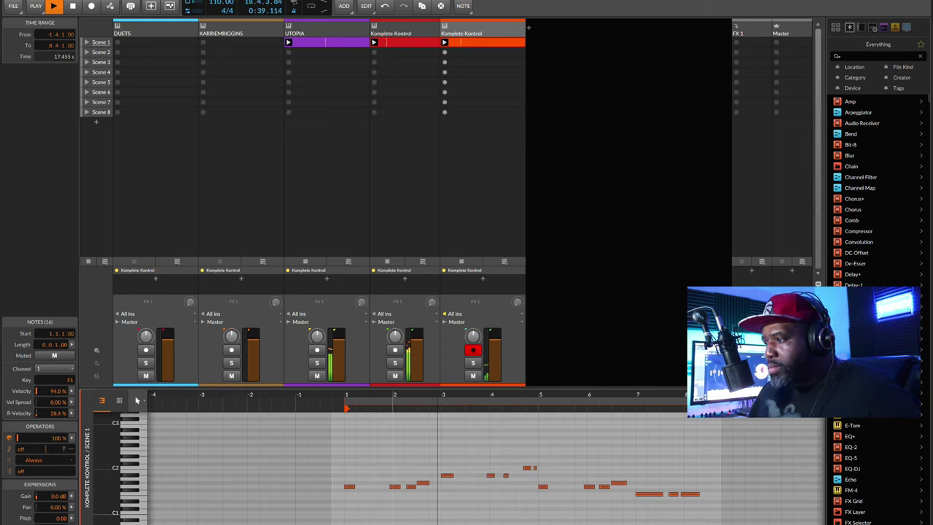
# Step: Try starting the second G1 note at 2.1.1.00 during playback and move it back to 1.4.4.00
pyautogui.moveTo(392, 411); pyautogui.dragTo(387, 407)
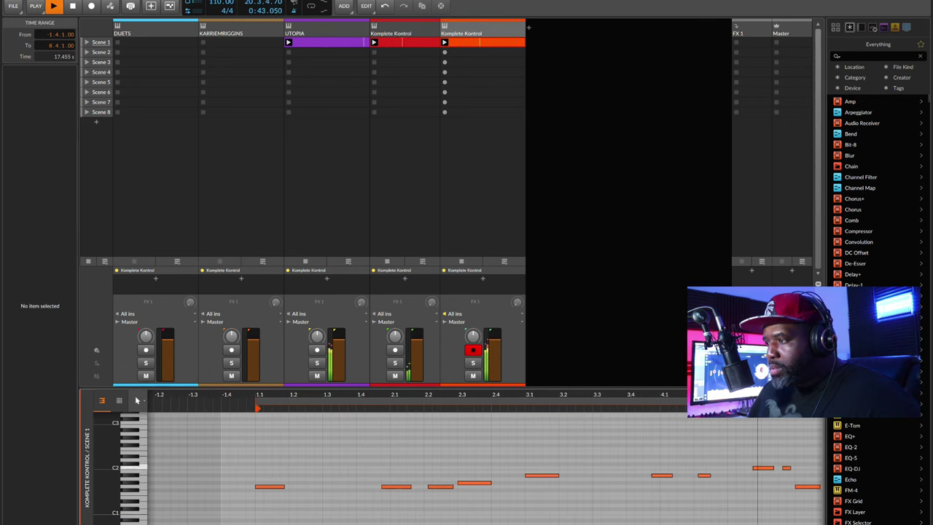
pyautogui.press('space')
pyautogui.moveTo(391, 490); pyautogui.dragTo(399, 490)
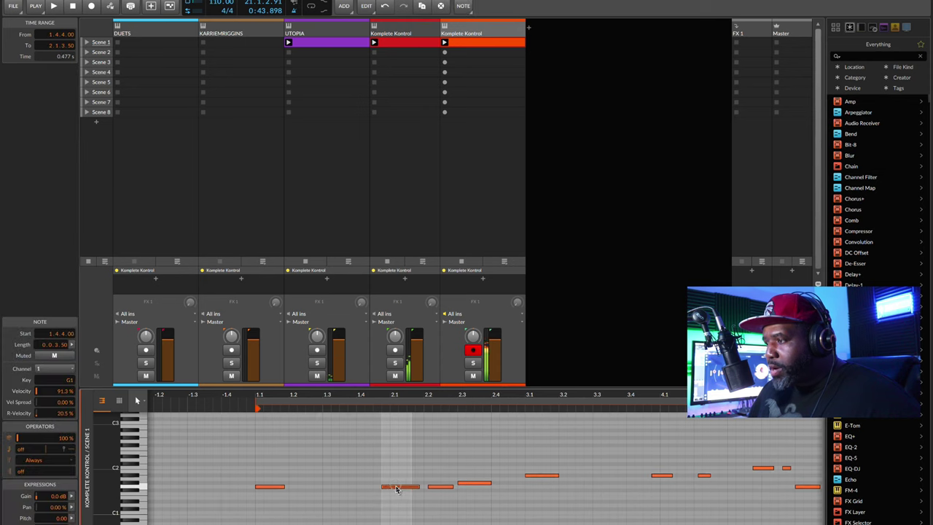
pyautogui.press('space')
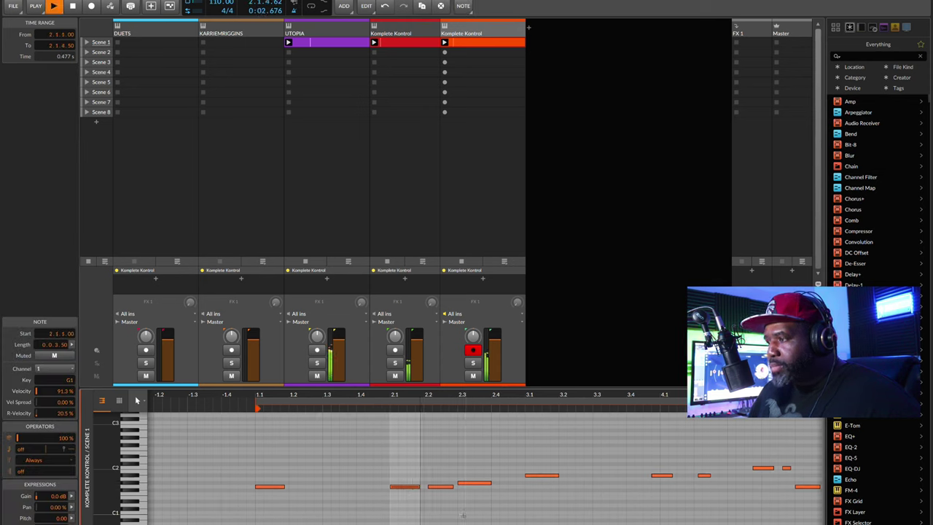
pyautogui.press('space')
pyautogui.press('Left')
pyautogui.press('space')
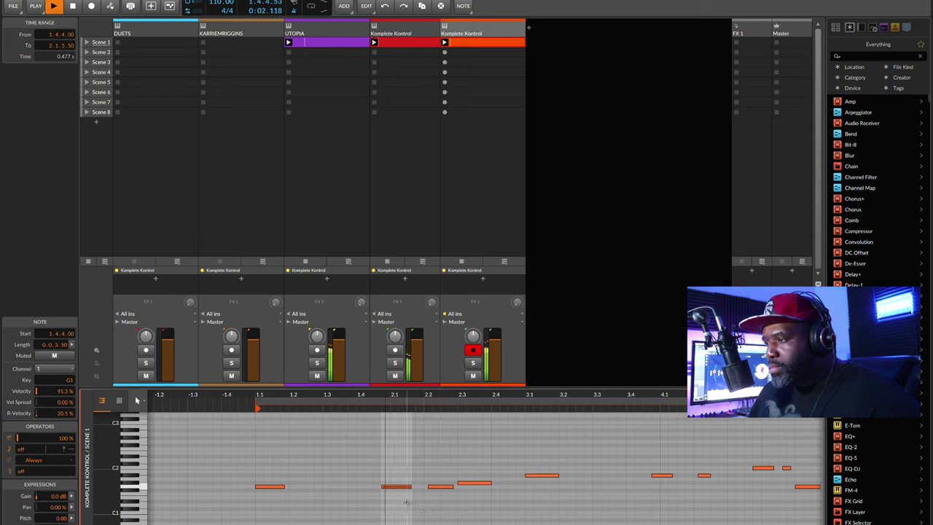
# Step: Try starting the second G1 note at 1.4.3.00 during playback and return it to 1.4.4.00
pyautogui.press('space')
pyautogui.press('Left')
pyautogui.press('space')
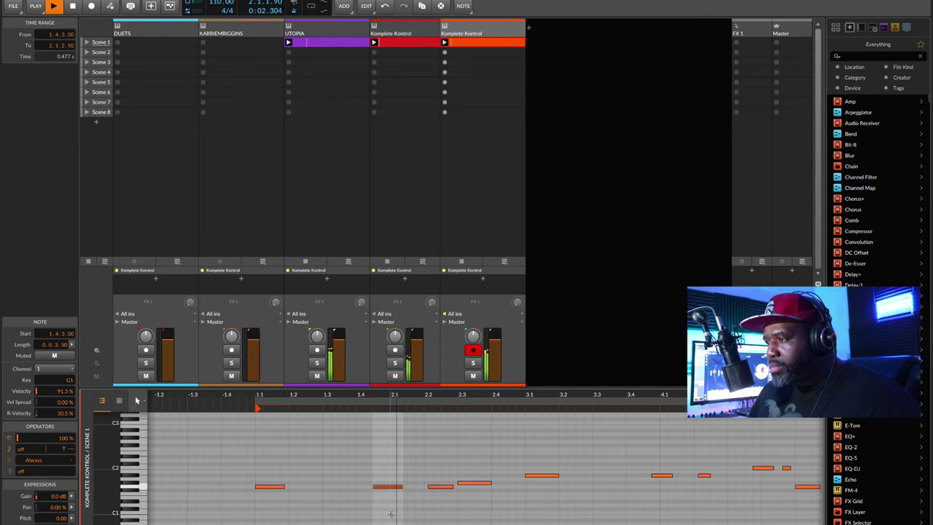
pyautogui.press('space')
pyautogui.press('Right')
pyautogui.press('space')
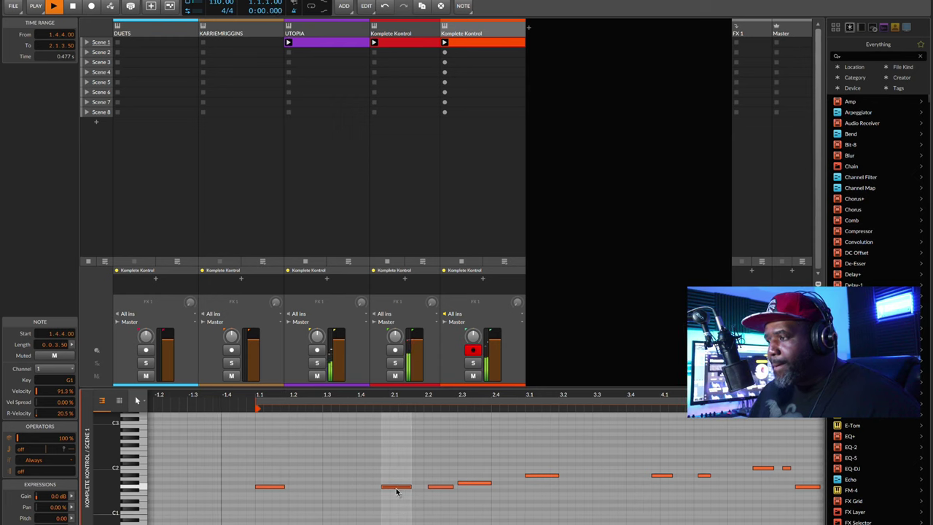
# Step: Replace the third G1 note with one starting at 2.2.1.00 and lasting 0.0.3.00
pyautogui.click(435, 486)
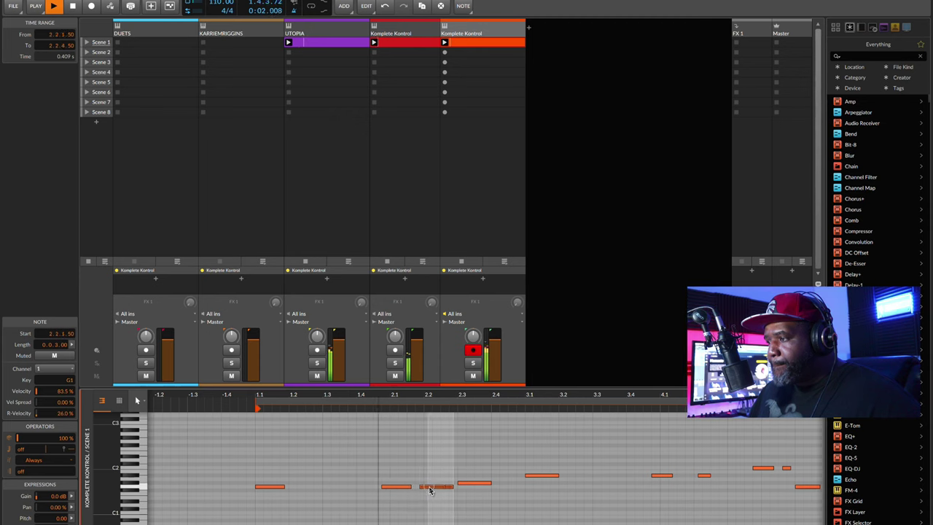
pyautogui.press('Delete')
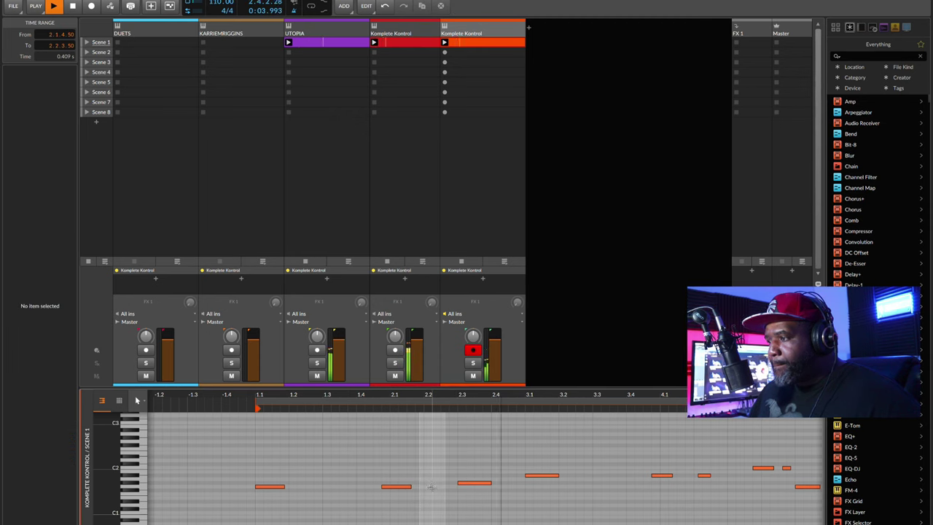
pyautogui.doubleClick(432, 486)
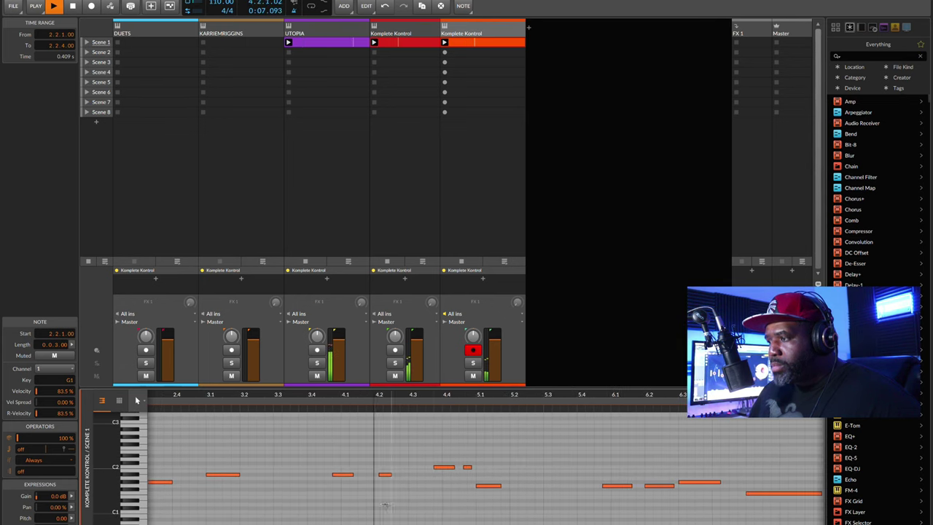
# Step: Move the short A#1 note in bar 4 to start at 4.2.1.00 and play the loop
pyautogui.press('space')
pyautogui.click(385, 475)
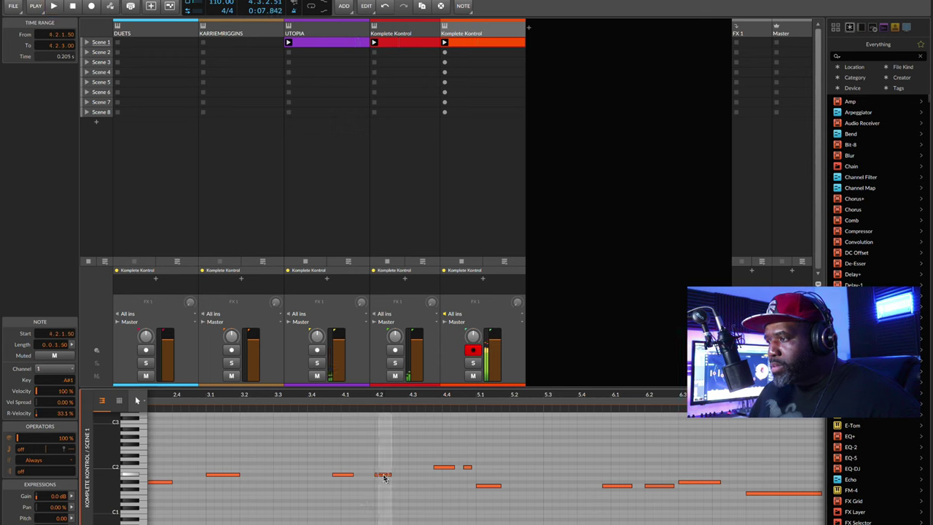
pyautogui.press('space')
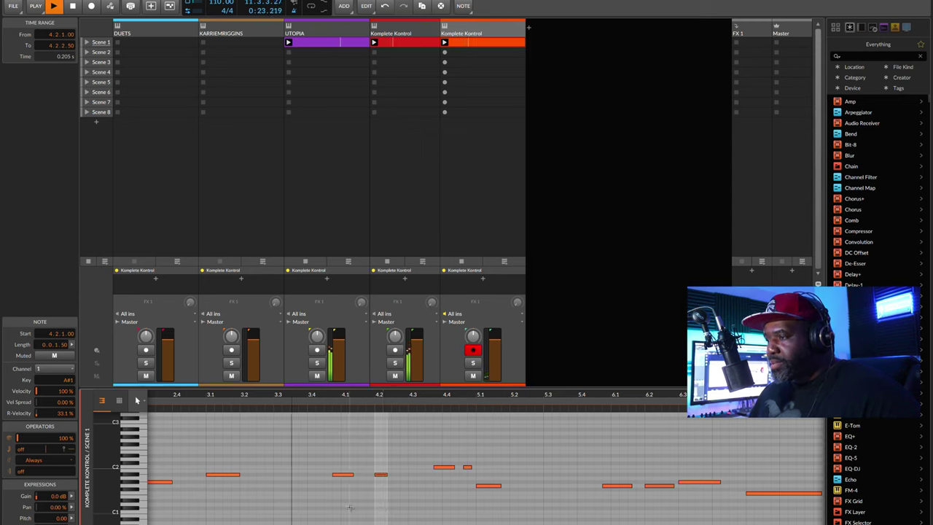
# Step: Try starting the last two A#1 notes earlier, at 3.4.3.00 and 4.1.4.00, while the loop plays
pyautogui.press('space')
pyautogui.click(343, 476)
pyautogui.moveTo(338, 478); pyautogui.dragTo(329, 477)
pyautogui.press('space')
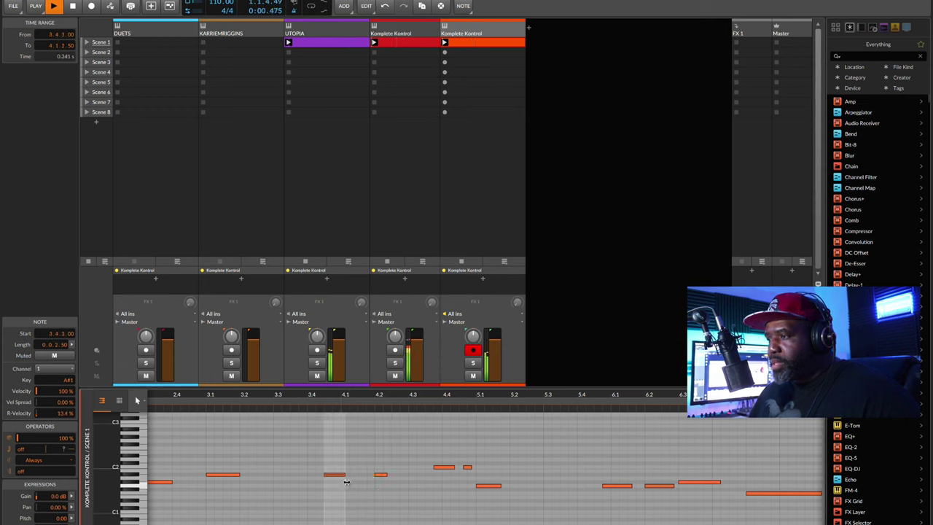
pyautogui.click(380, 476)
pyautogui.moveTo(376, 479); pyautogui.dragTo(371, 480)
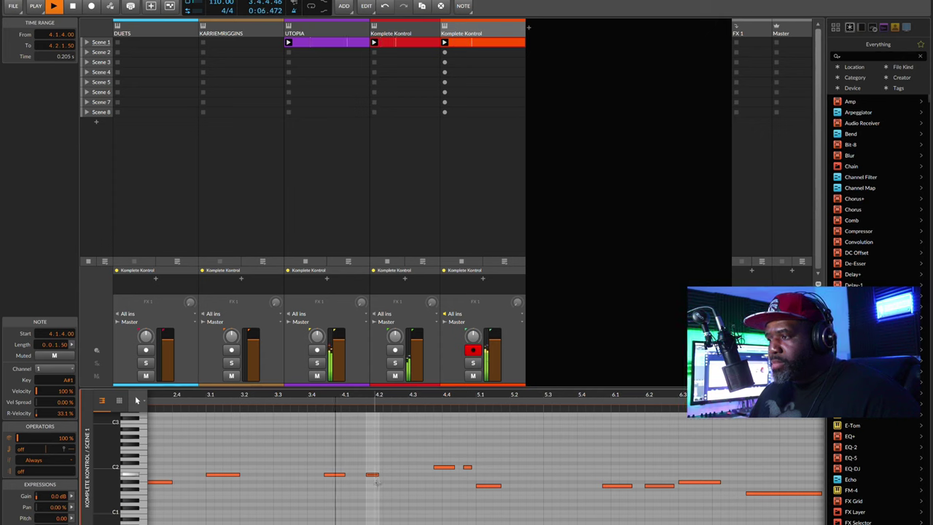
# Step: Return both A#1 notes to their previous positions, the second starting at 4.2.1.00, and restart playback
pyautogui.press('space')
pyautogui.moveTo(334, 479); pyautogui.dragTo(381, 479)
pyautogui.click(373, 479)
pyautogui.press('space')
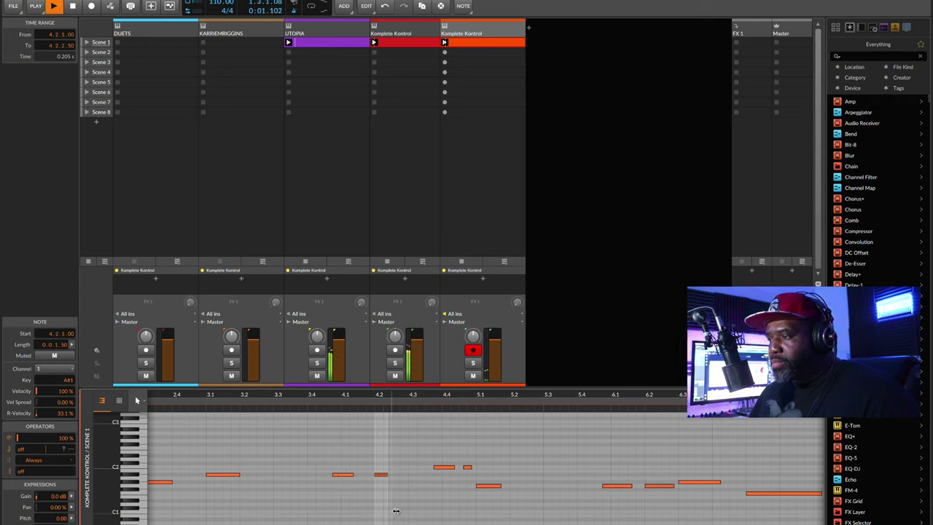